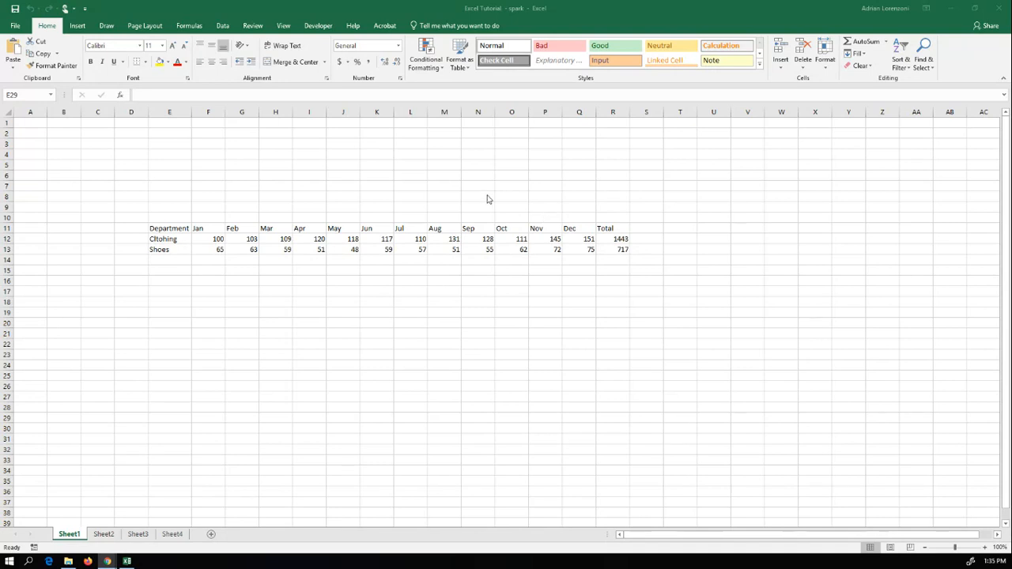
Step: Correct the misspelled department name in cell E12 to "Clothing"
click(168, 238)
double_click(164, 239)
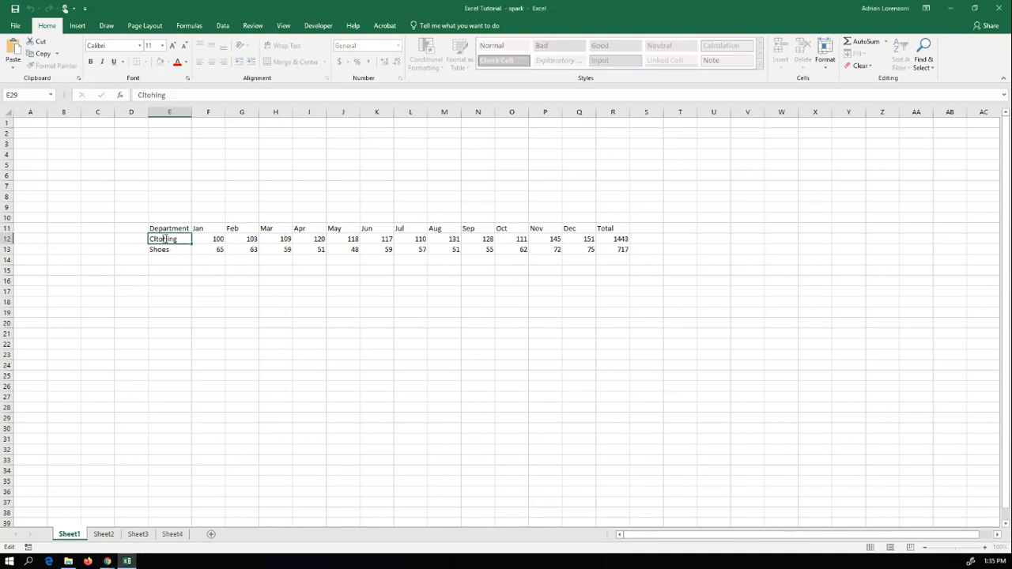
key(BackSpace)
text(t)
click(275, 274)
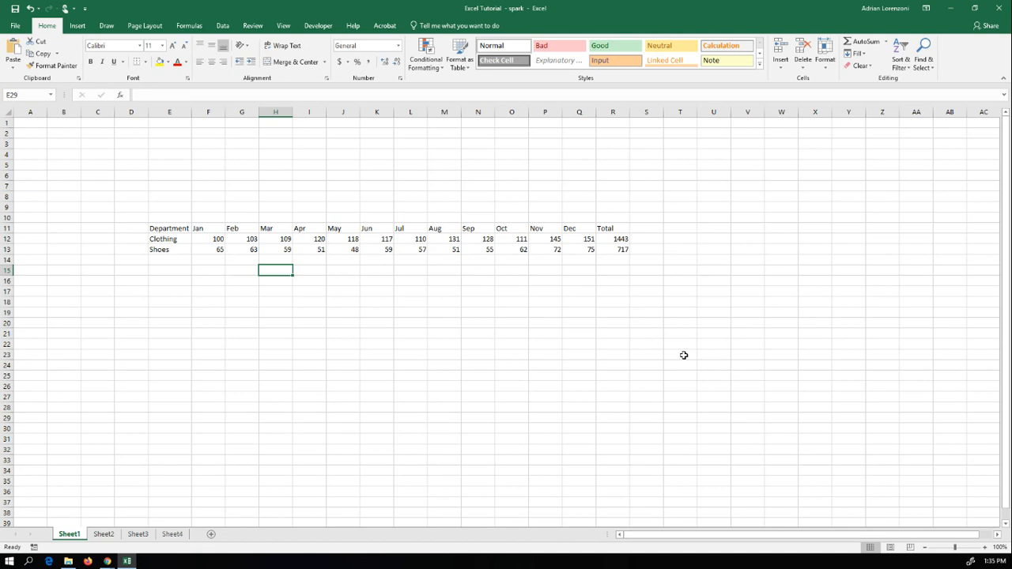
click(211, 279)
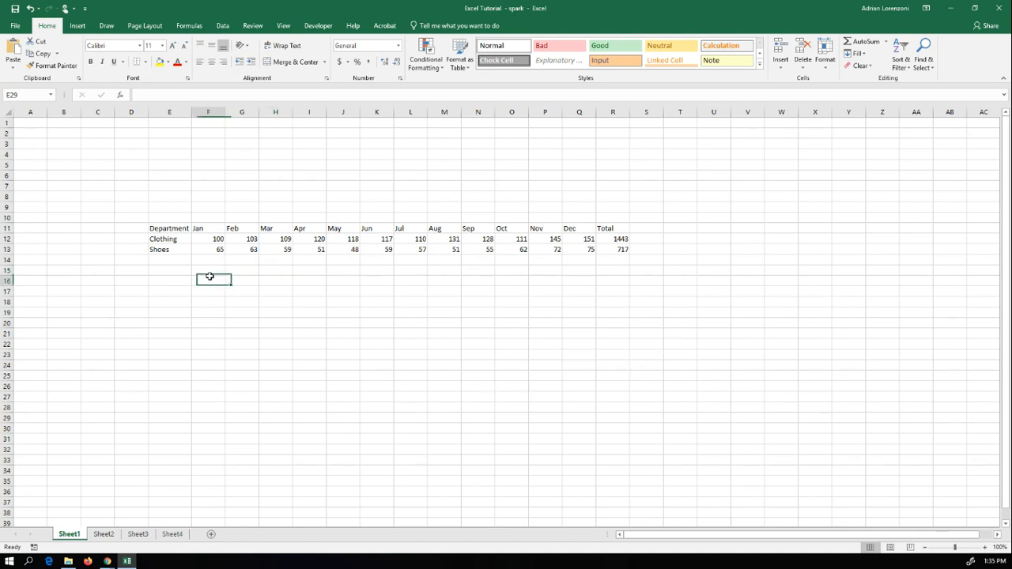
click(169, 301)
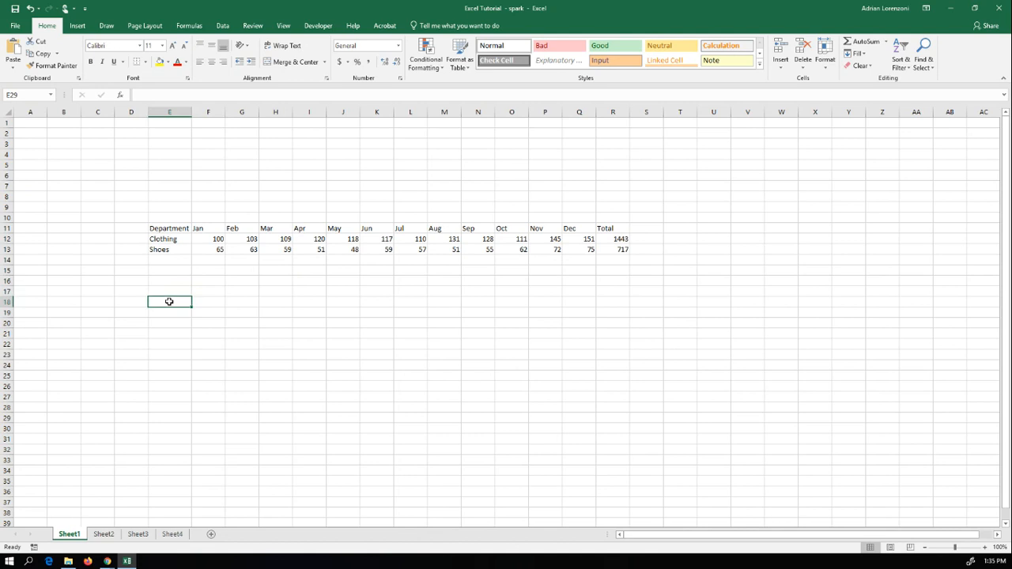
click(695, 228)
text(Cloth)
key(Escape)
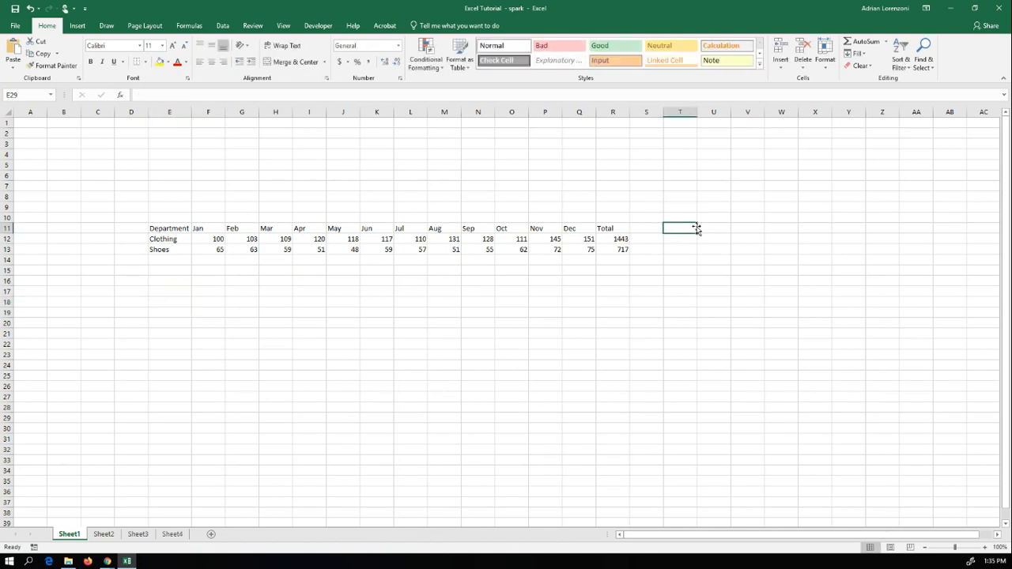
click(680, 291)
text(Clothing)
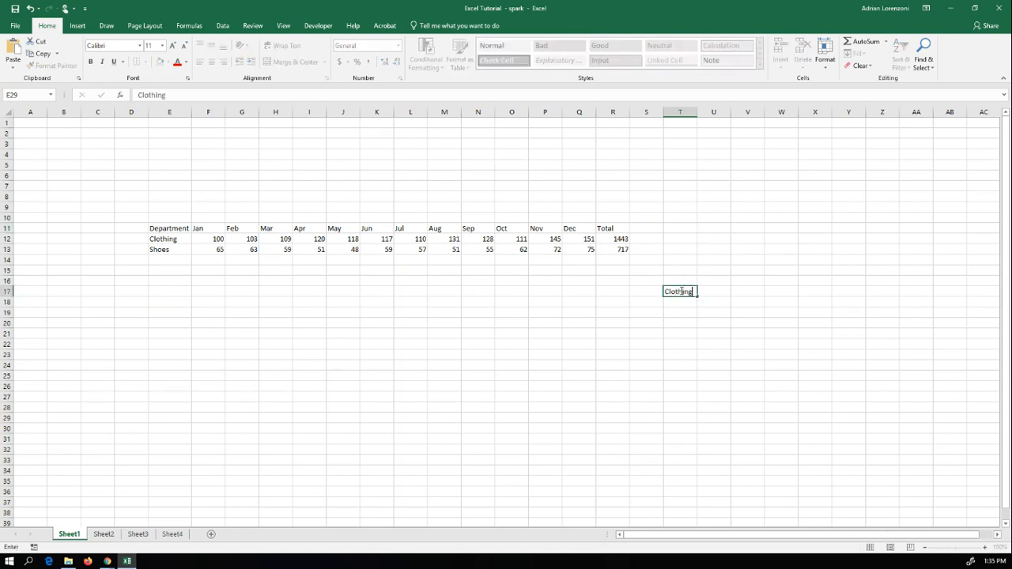
key(Return)
click(680, 291)
key(Delete)
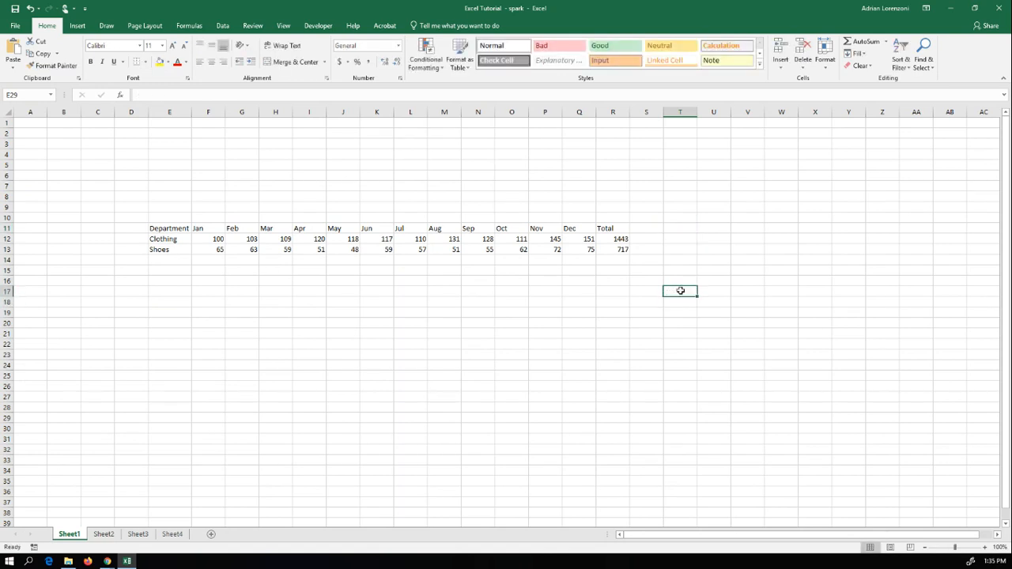
Step: Add a new worksheet and enter "Clothing" in D9 and "Shoes" in D10
click(211, 535)
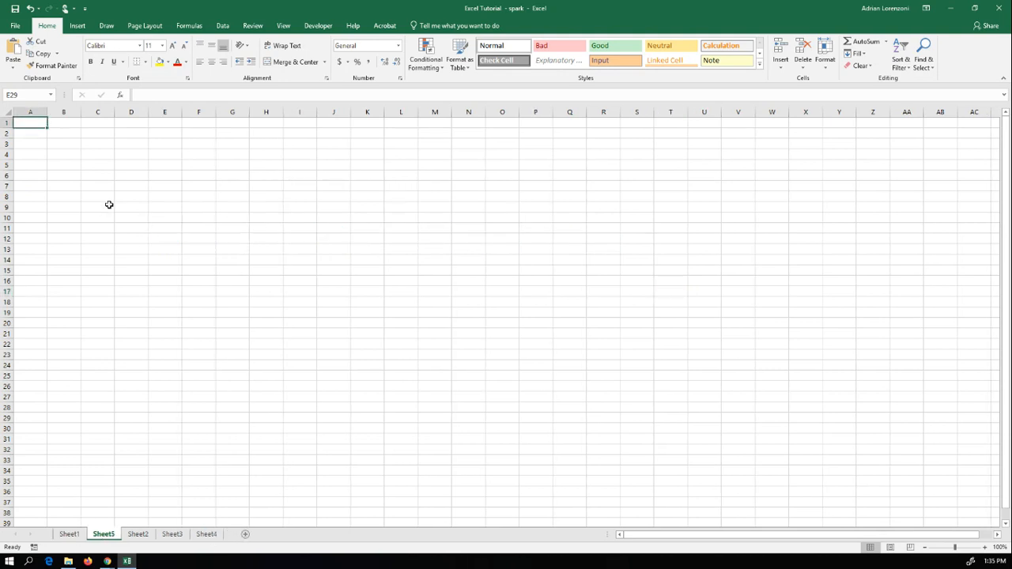
click(139, 206)
text(Clothing)
key(Return)
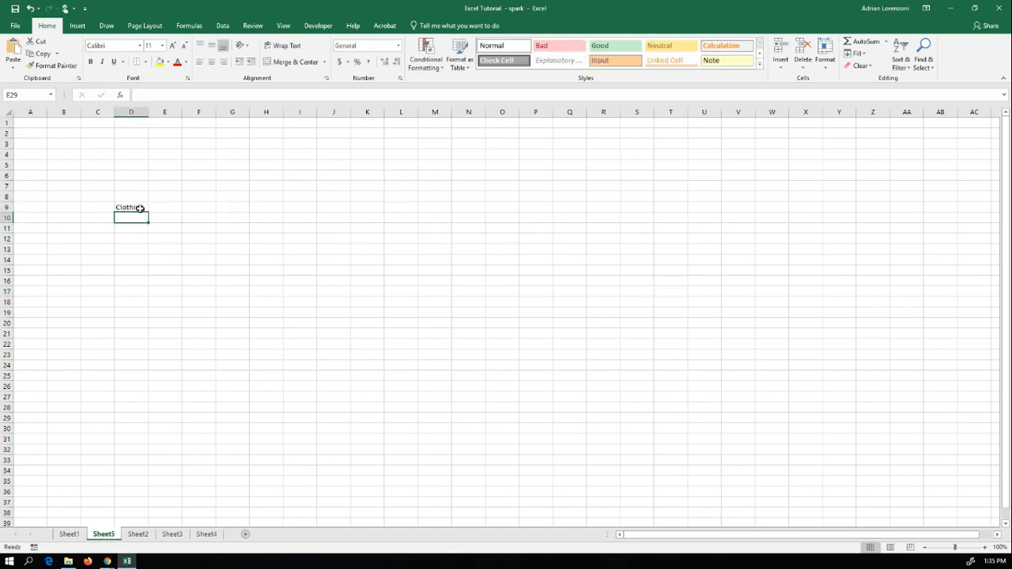
text(Shoes)
key(Return)
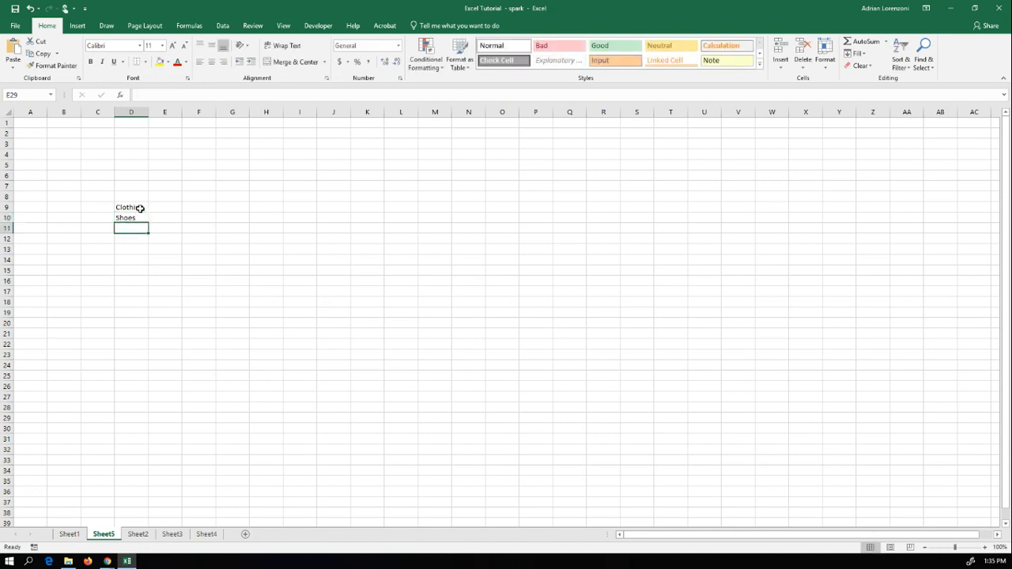
Step: Copy the "Department" header from Sheet1 into D8 of Sheet5 and autofit column D to its contents
click(69, 535)
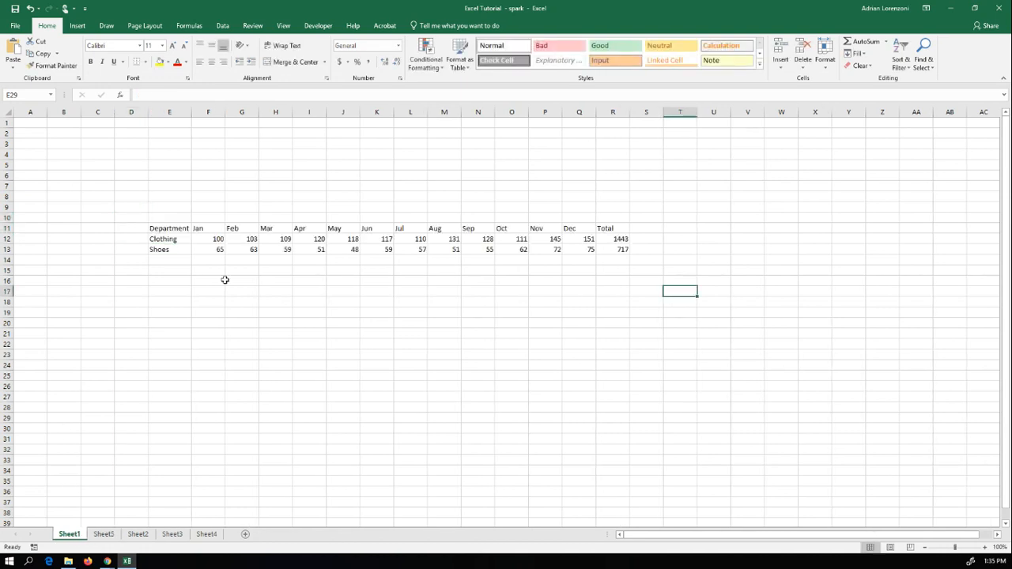
click(181, 229)
key(ctrl+c)
click(103, 534)
click(138, 196)
key(ctrl+v)
click(162, 195)
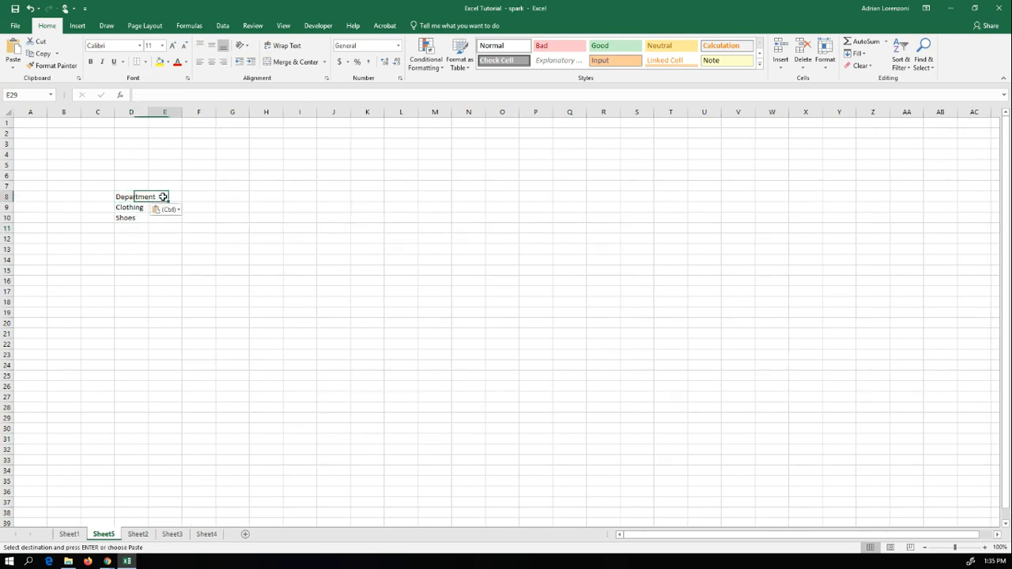
double_click(149, 108)
Step: Enter the header "Sales Levels Over Past Year (Jan- Dec)" in E8 and autofit column E
text(Sal)
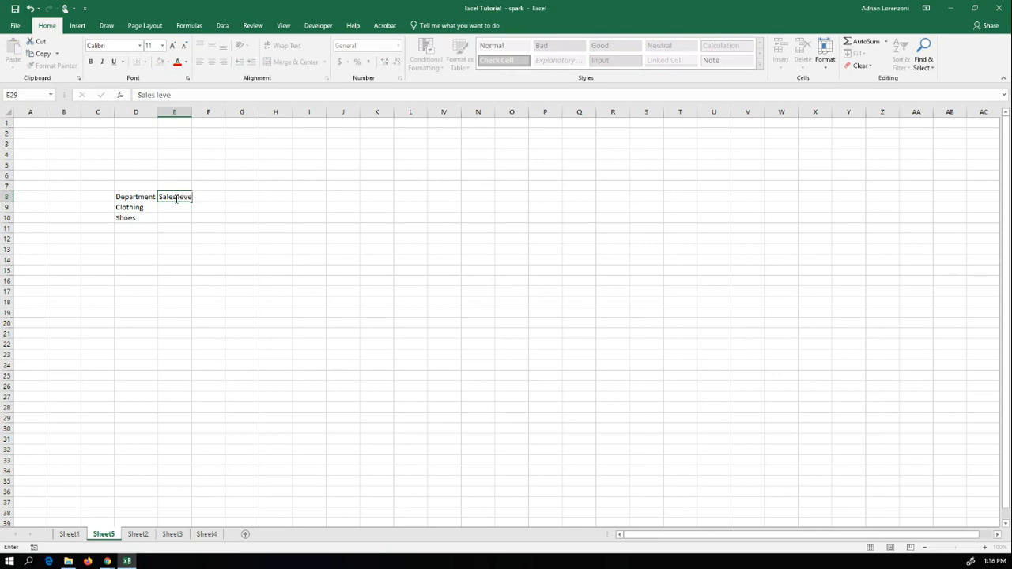
text(es Leve)
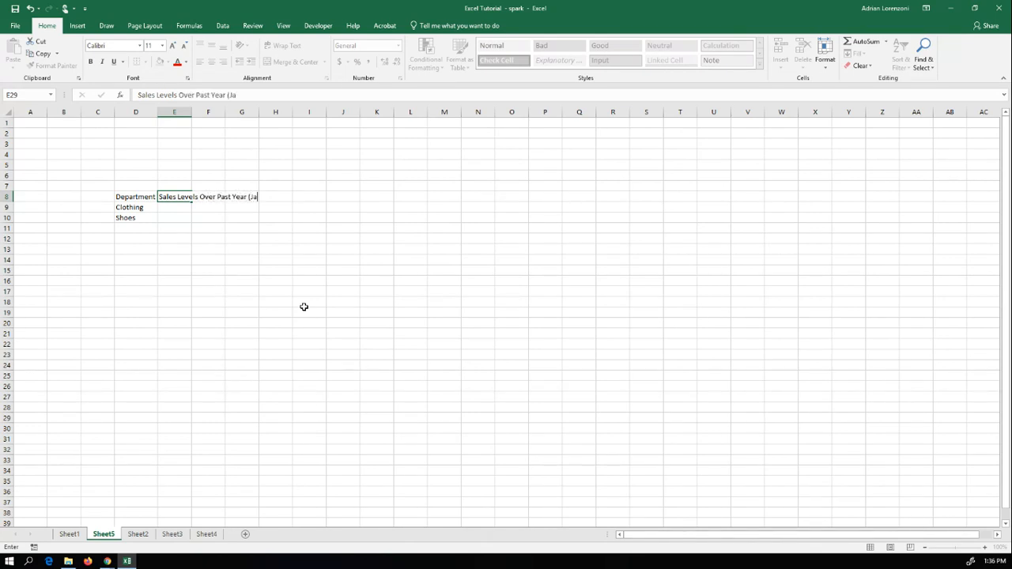
text(- Dec))
key(Return)
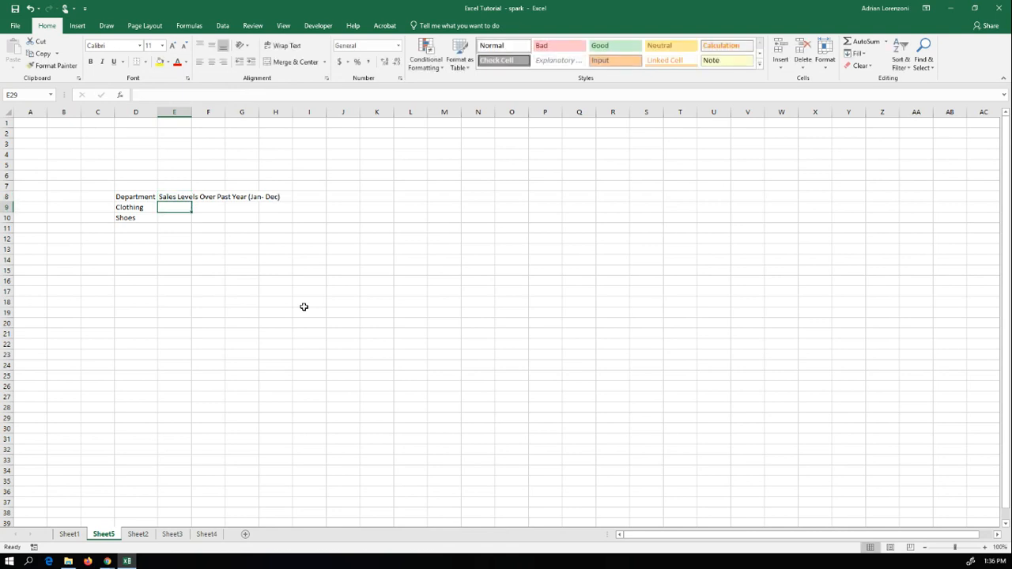
double_click(187, 108)
Step: Enter the header "Total Sales (in thousands)" in F8 and autofit column F
click(305, 201)
text(Totl Sales)
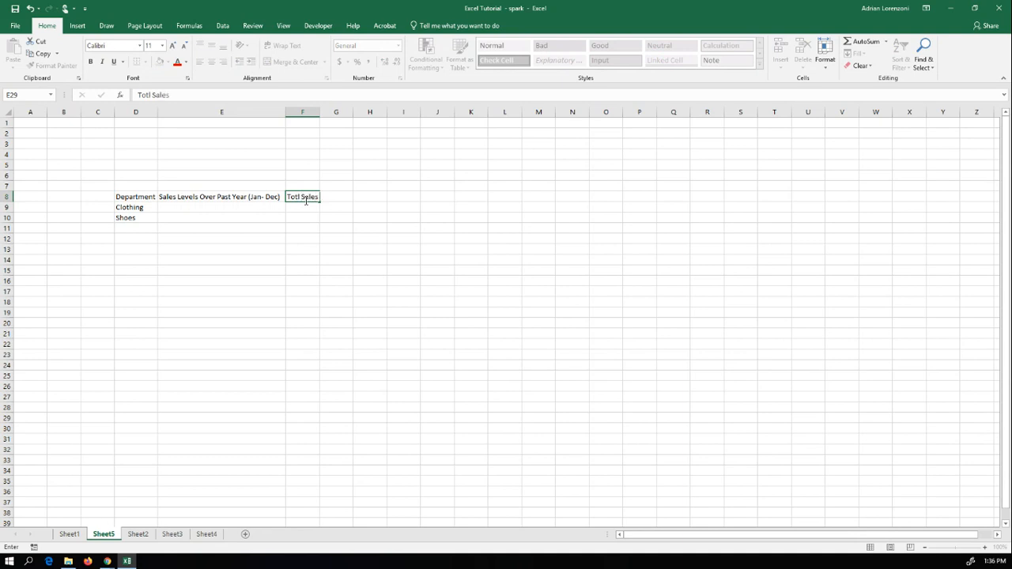
text( (inThousands)
key(BackSpace)
key(BackSpace)
key(BackSpace)
key(BackSpace)
key(BackSpace)
key(BackSpace)
key(BackSpace)
text(thousands))
key(Return)
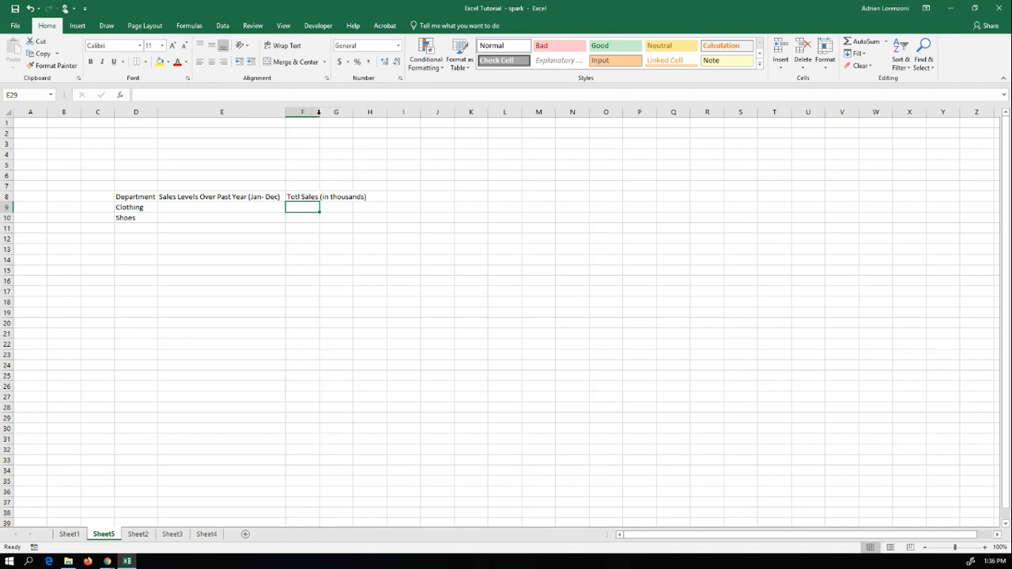
double_click(319, 112)
double_click(296, 197)
text(a)
click(321, 225)
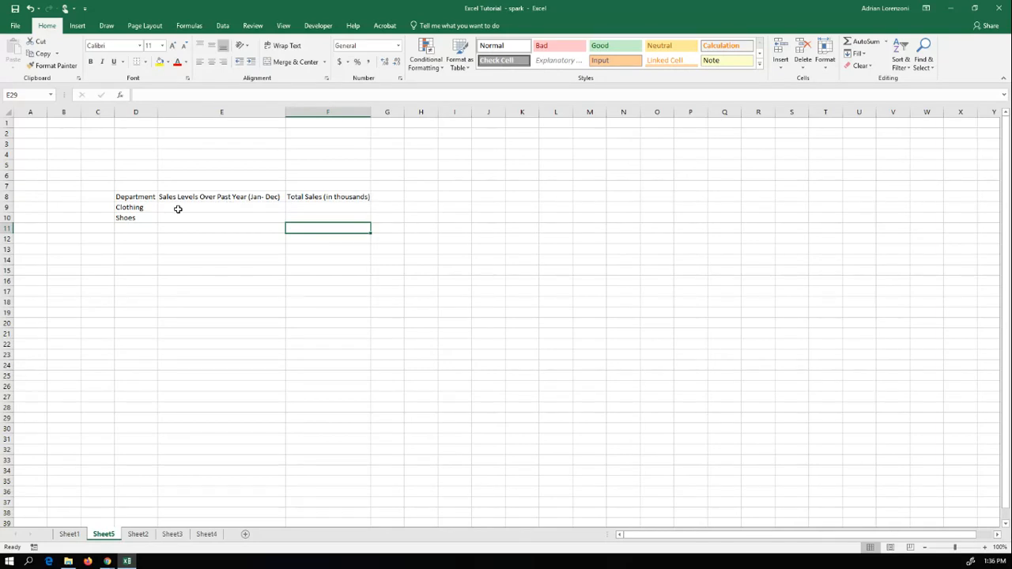
Step: Insert a column sparkline in E9 of Sheet5 from the Clothing data in Sheet1!F12:Q12, and make row 9 about three times taller
click(178, 208)
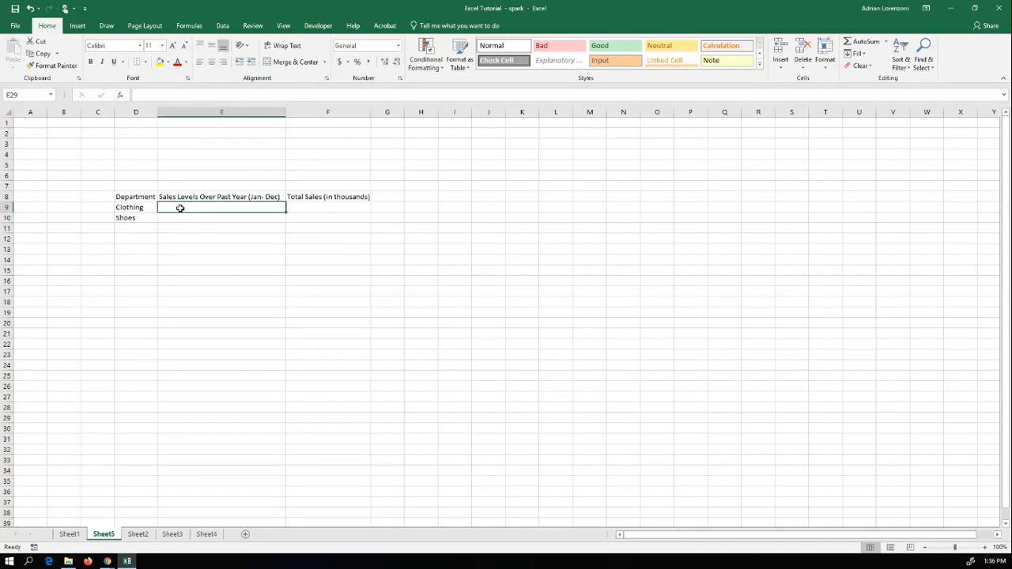
click(76, 25)
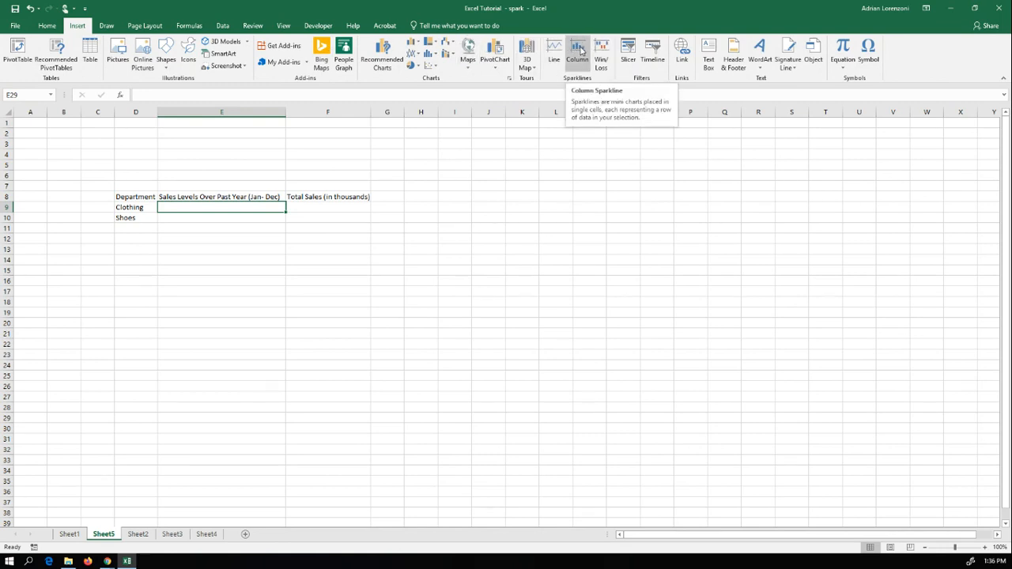
click(582, 49)
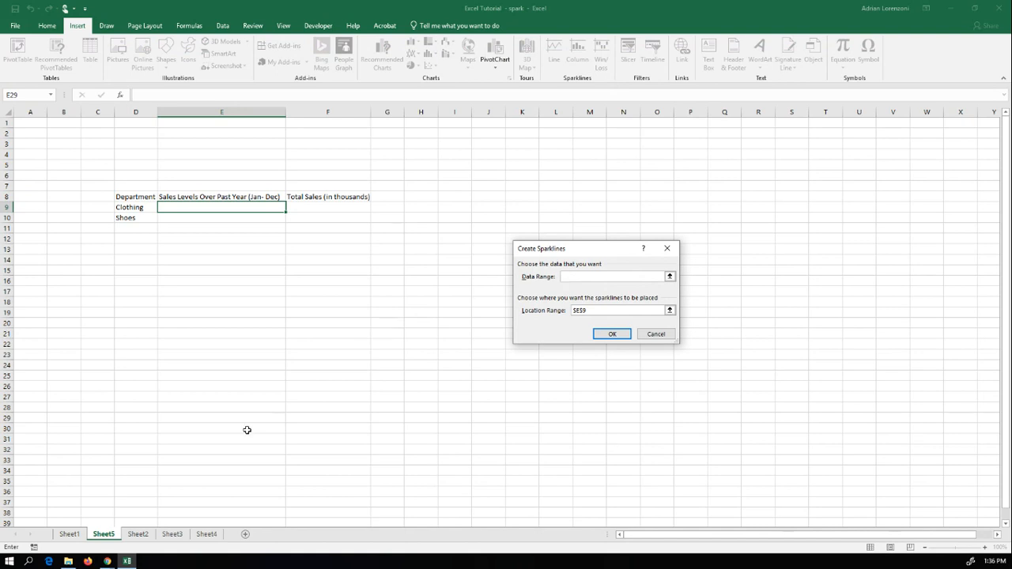
click(68, 534)
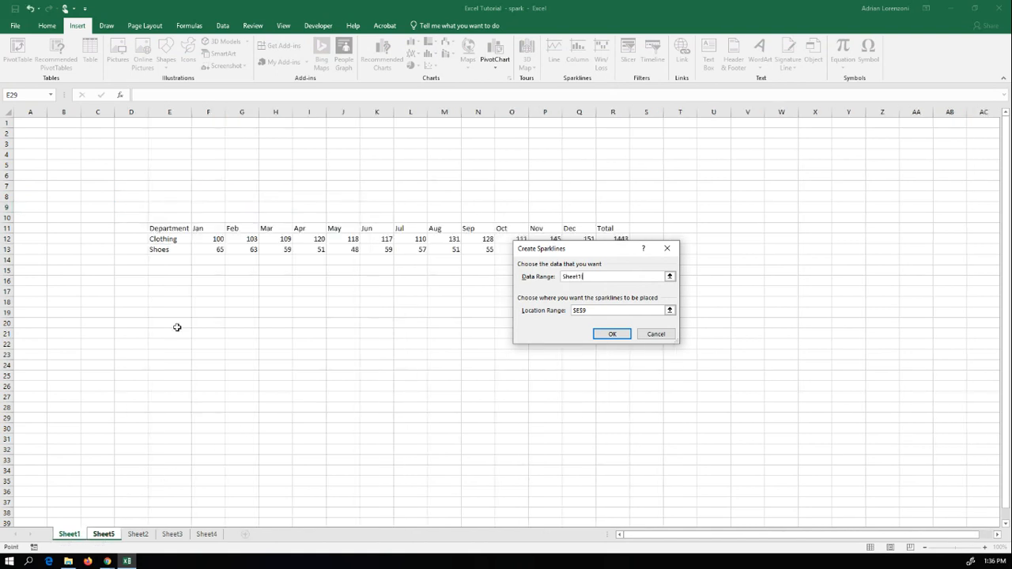
drag(208, 239, 583, 240)
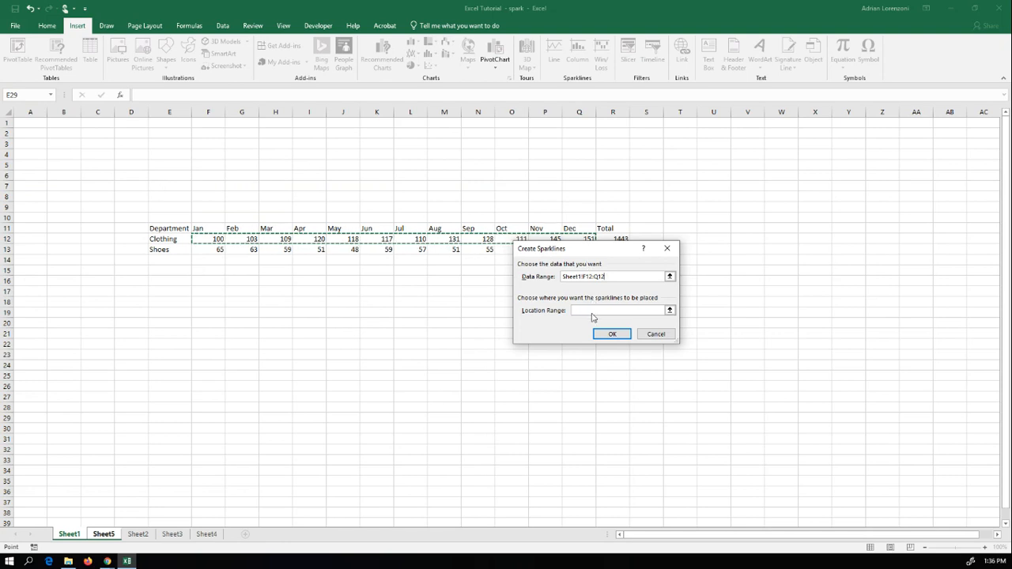
click(102, 536)
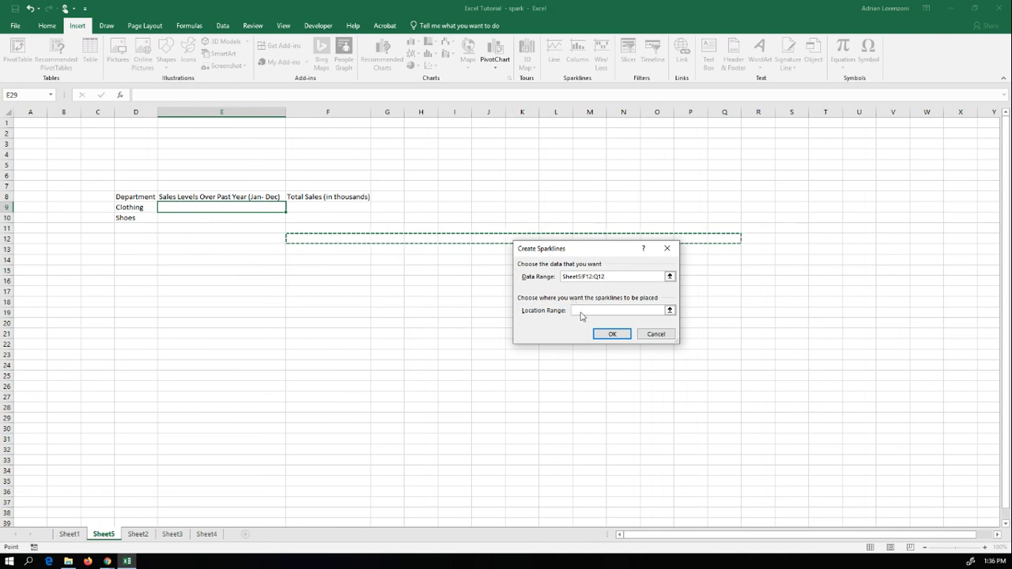
click(72, 534)
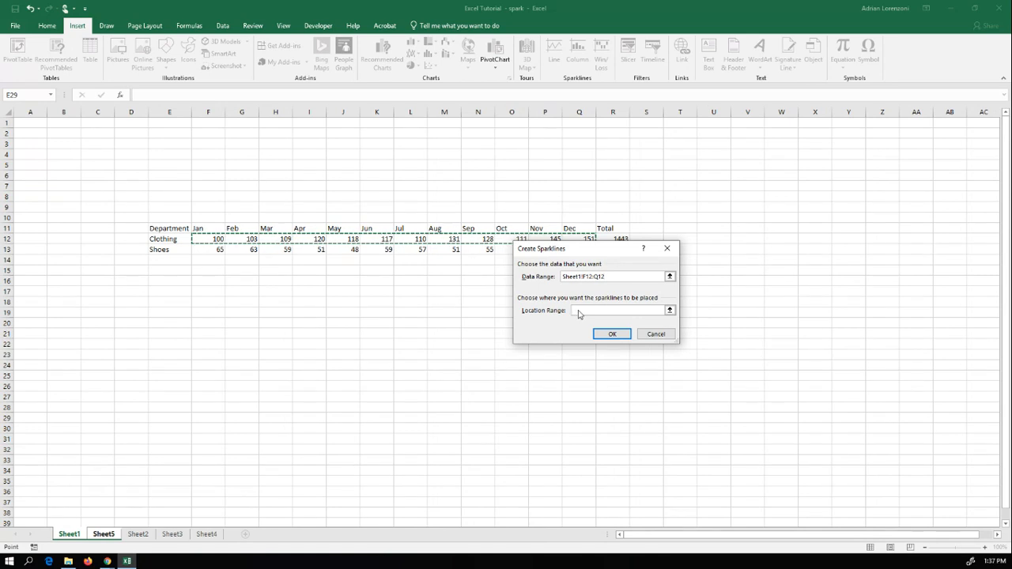
click(670, 310)
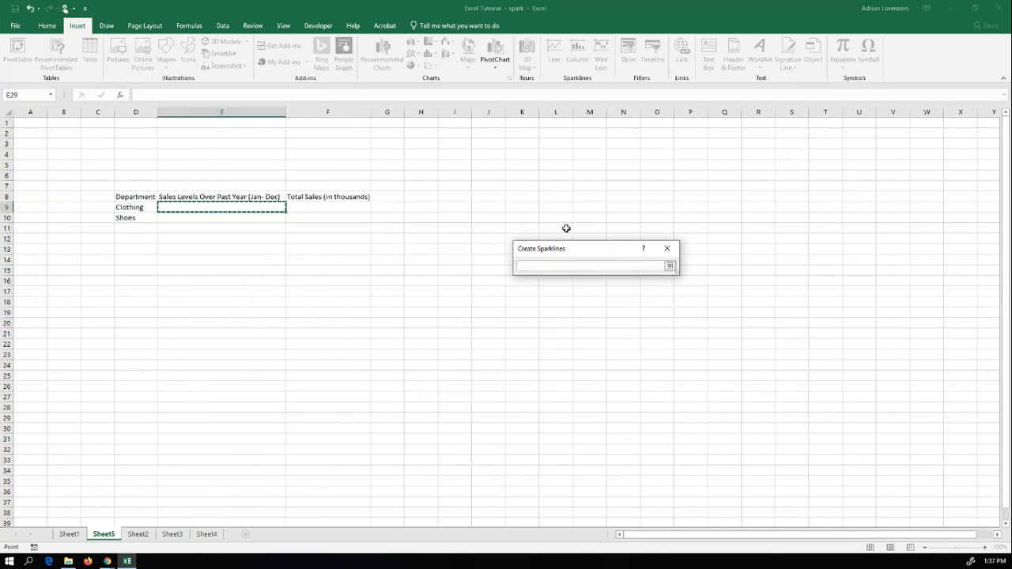
click(669, 267)
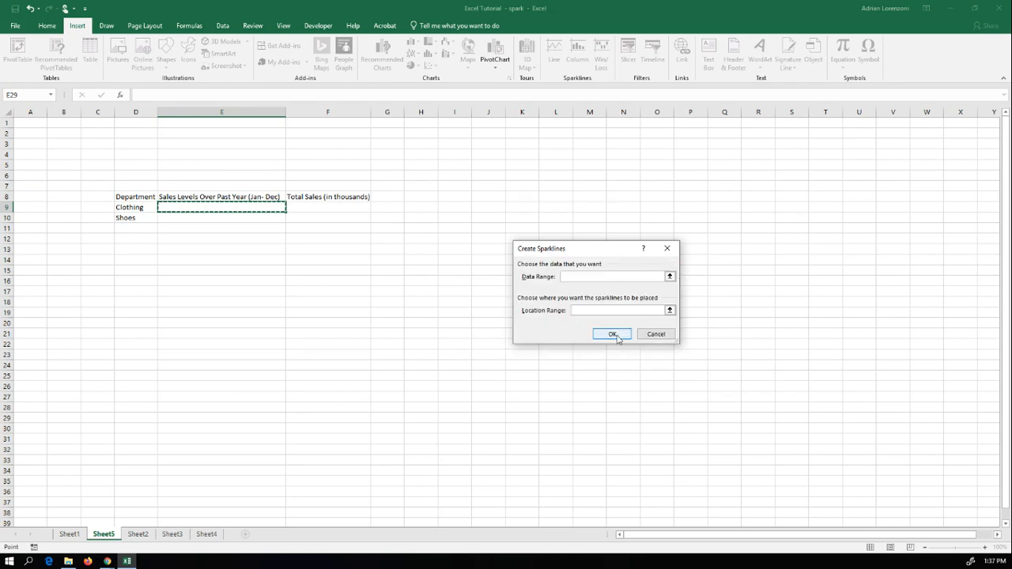
click(610, 335)
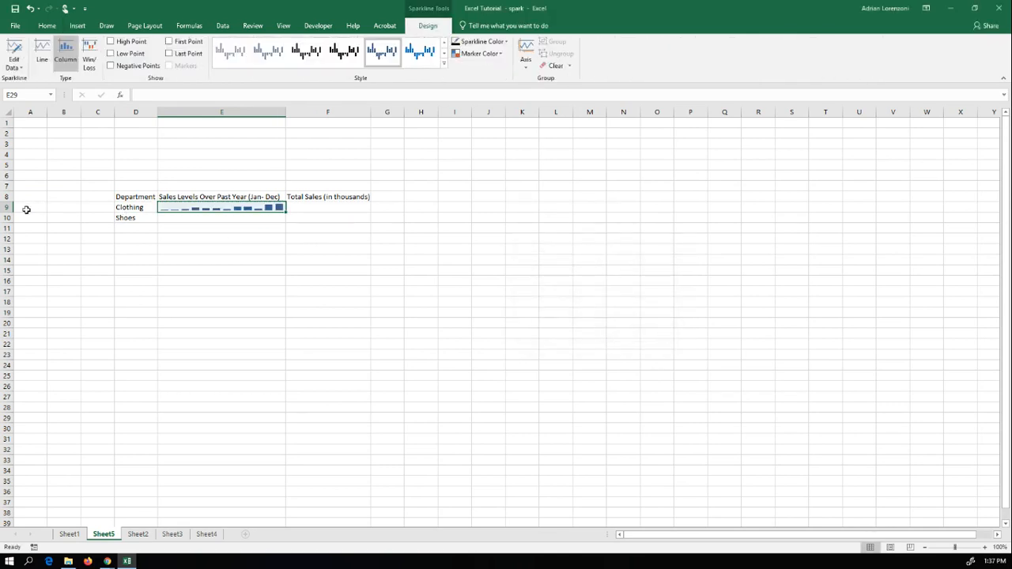
drag(6, 211, 8, 231)
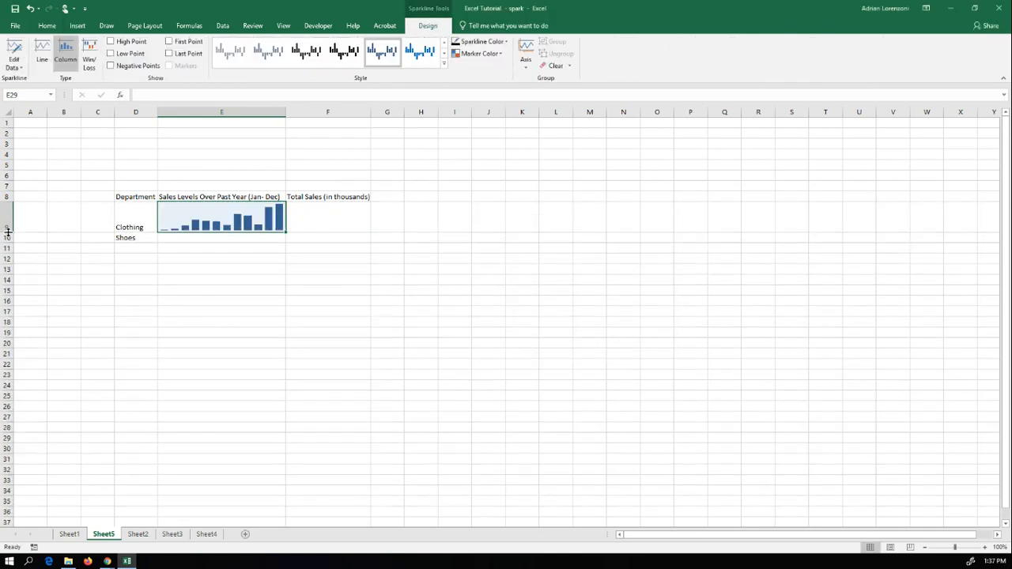
Step: Insert a column sparkline in E10 of Sheet5 from the Shoes data in Sheet1!F13:Q13
click(212, 238)
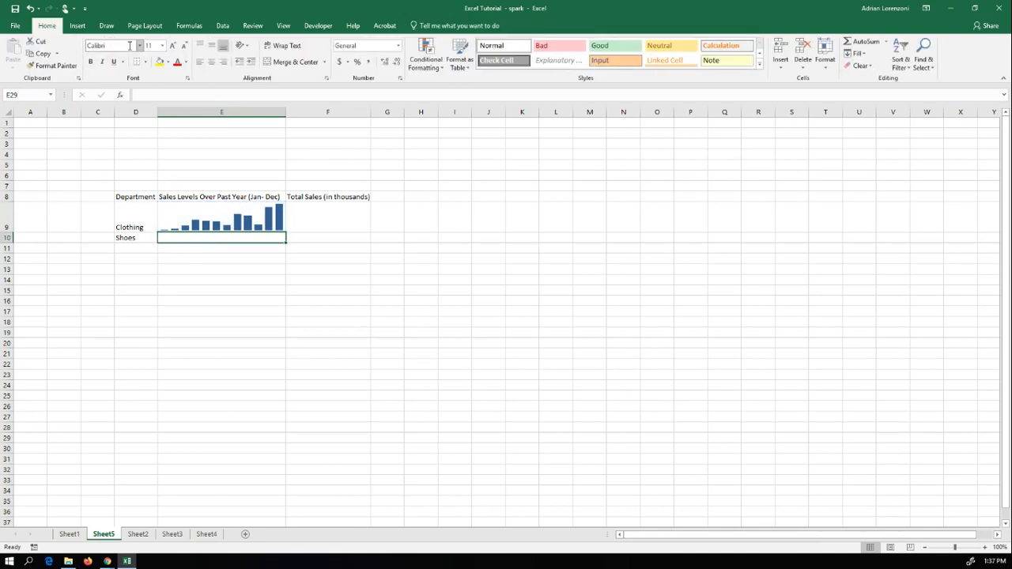
click(76, 25)
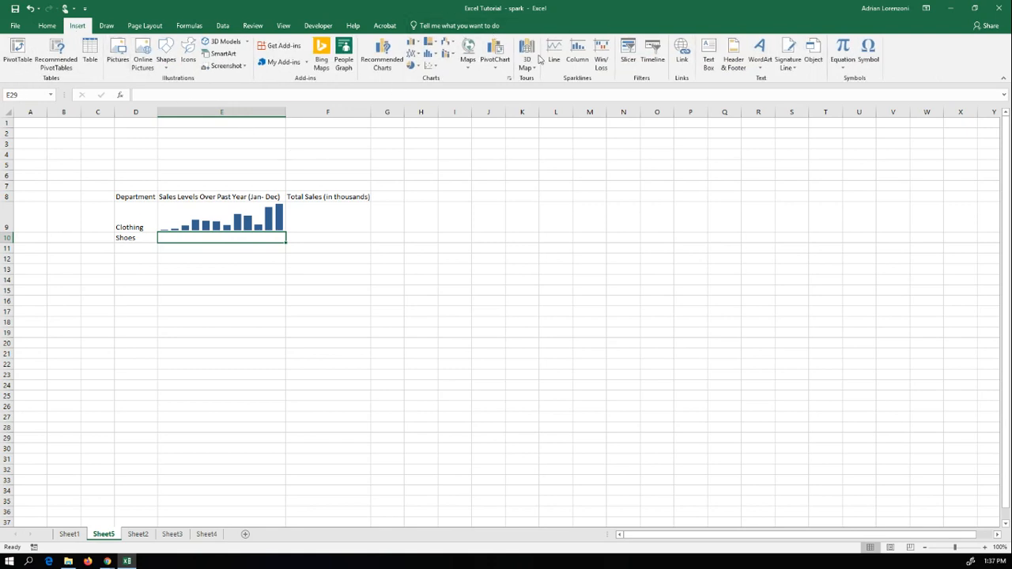
click(576, 54)
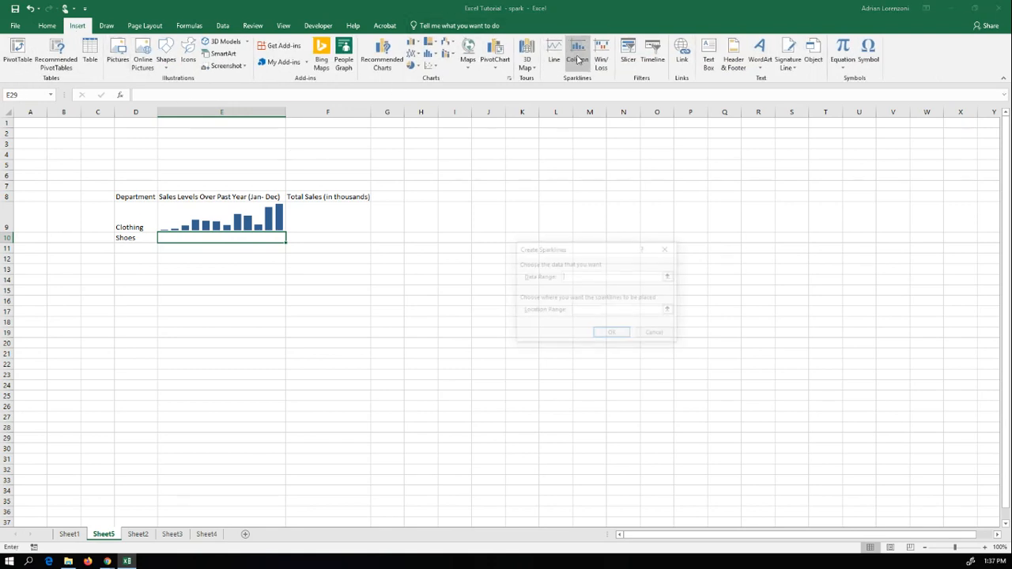
click(669, 276)
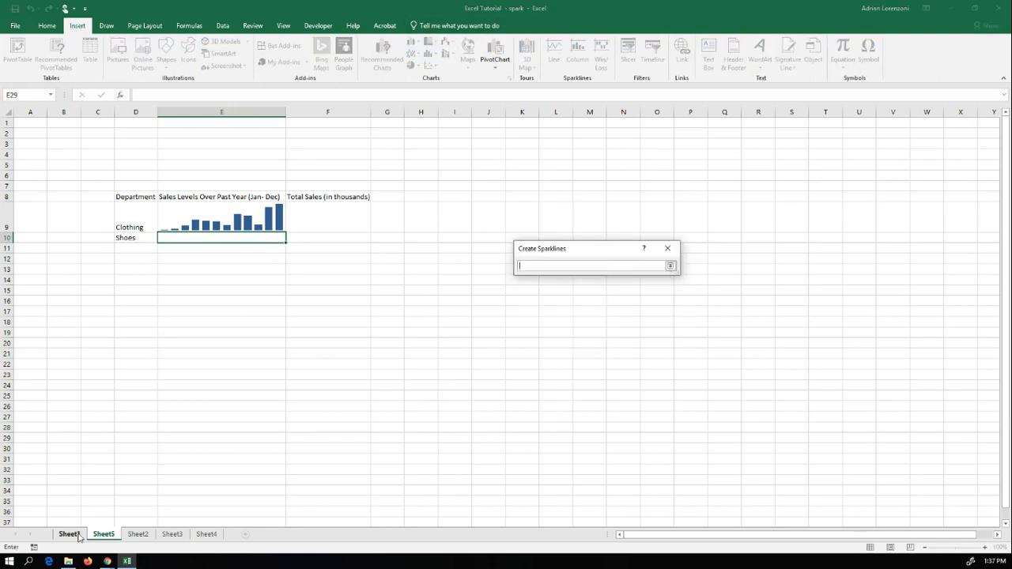
click(76, 536)
drag(205, 250, 578, 254)
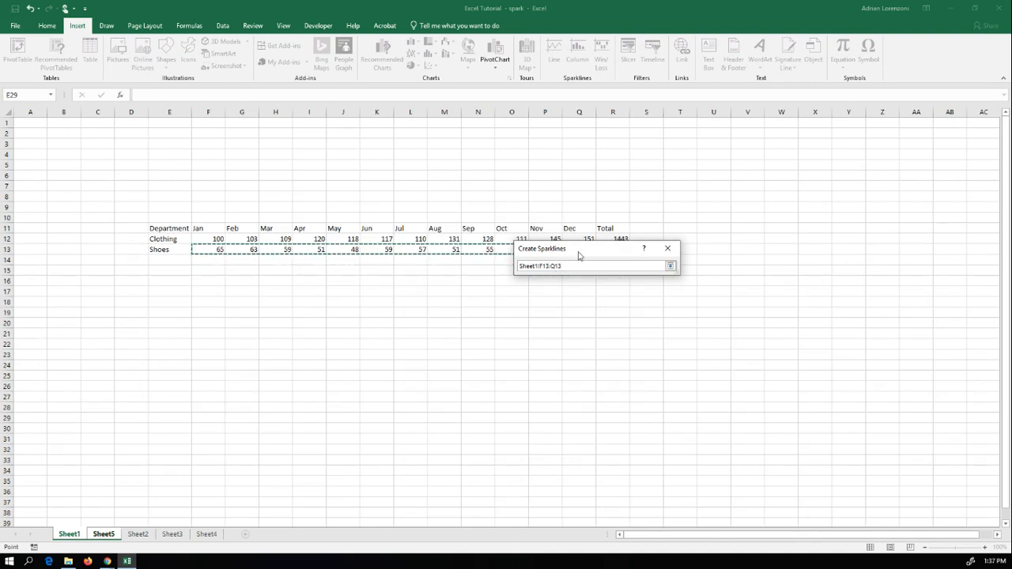
click(669, 266)
click(672, 309)
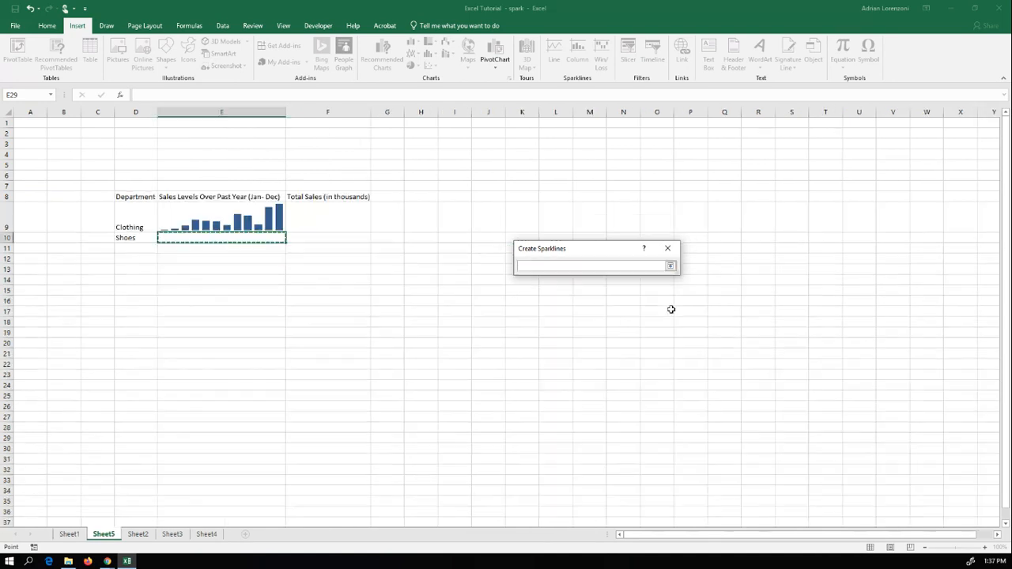
click(670, 265)
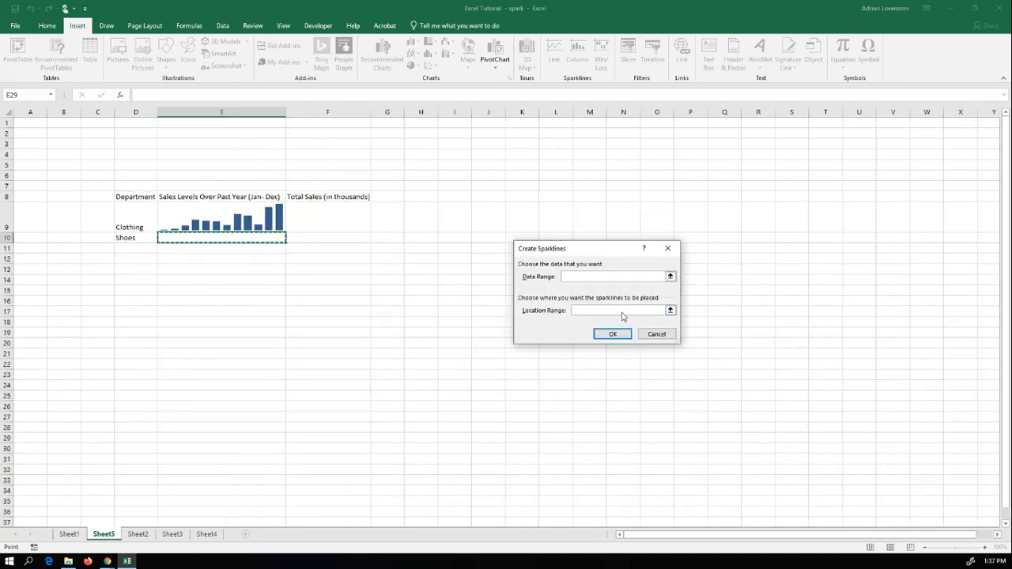
click(613, 333)
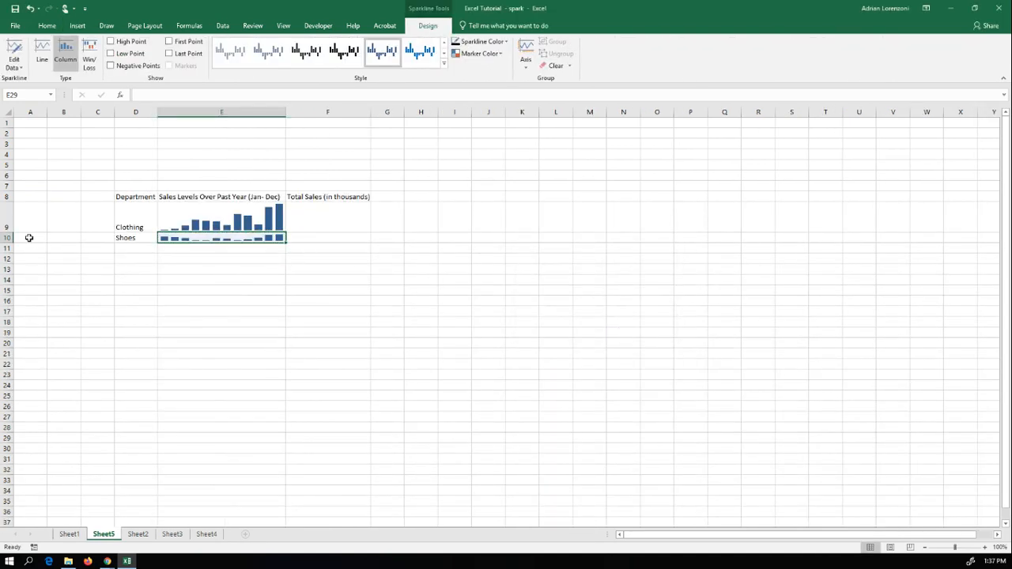
Step: Enlarge row 10 and set the height of rows 9 and 10 to 35
drag(11, 243, 13, 267)
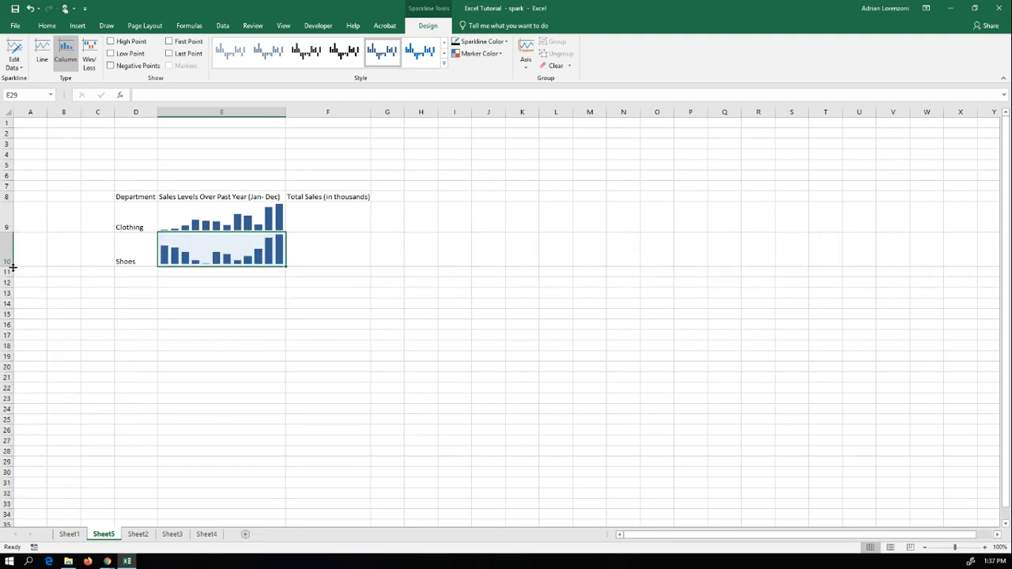
drag(5, 217, 4, 253)
right_click(4, 253)
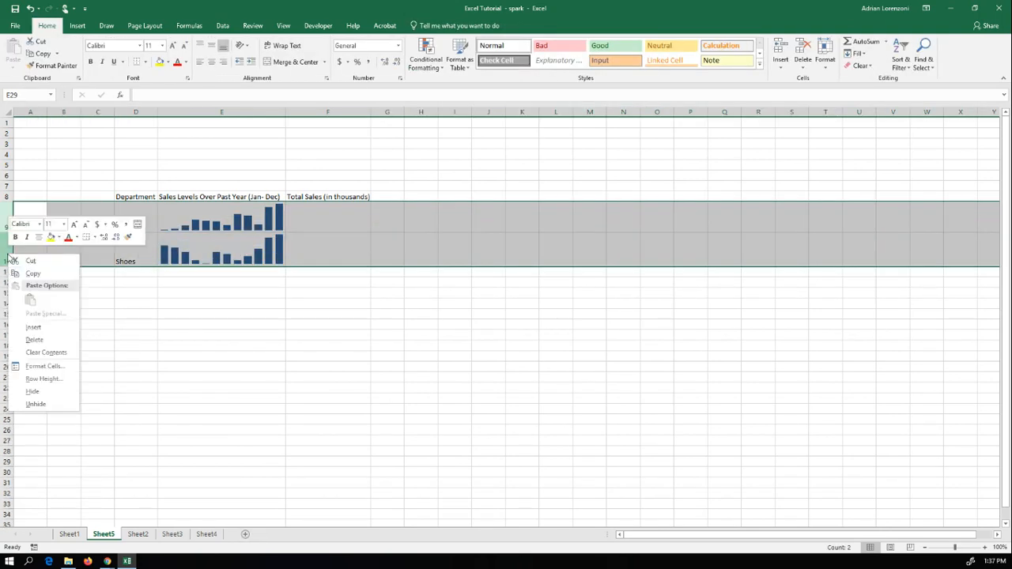
click(52, 380)
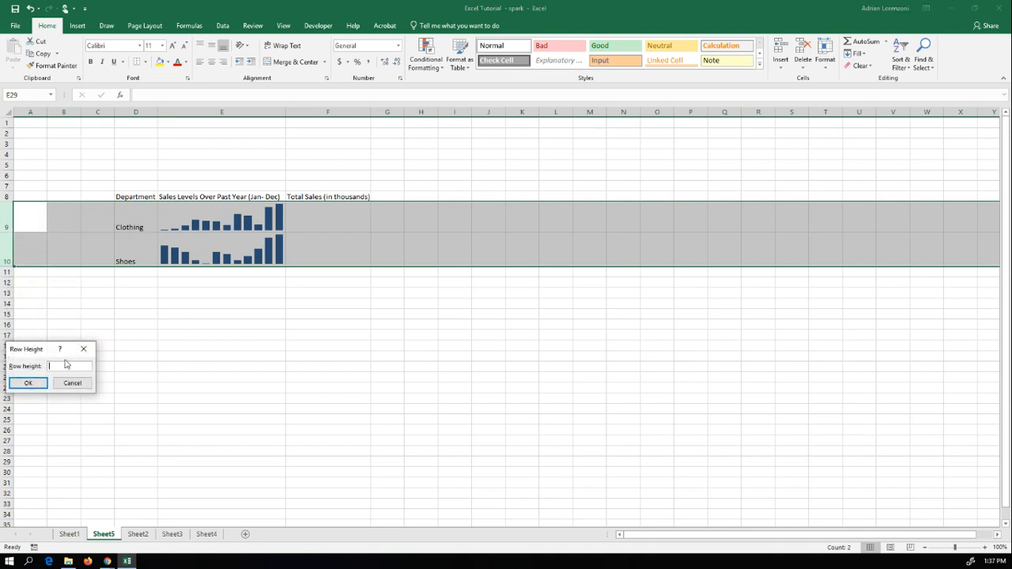
text(35)
key(Return)
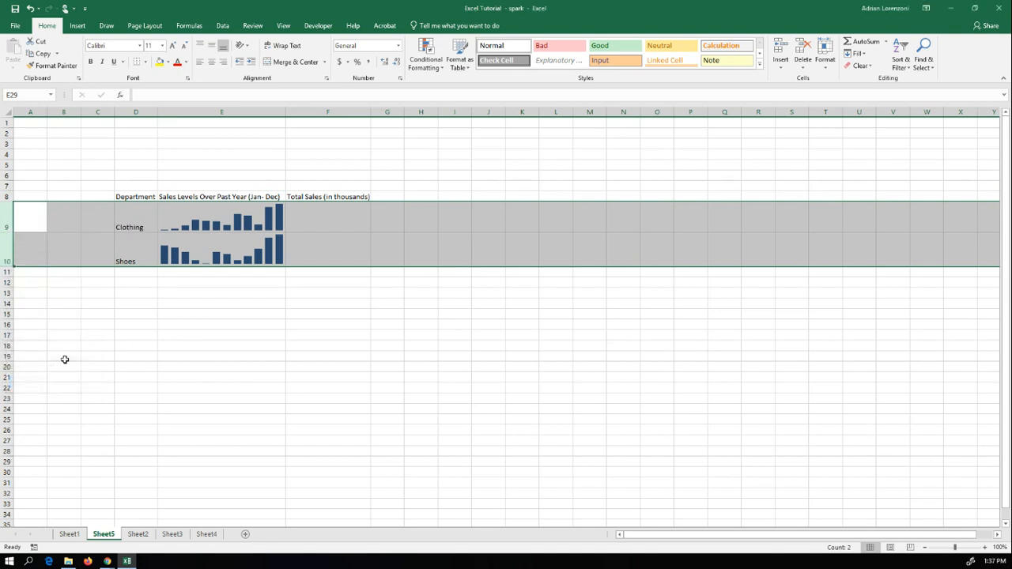
Step: Change the sparkline color of the Shoes sparkline in E10 to orange
click(207, 240)
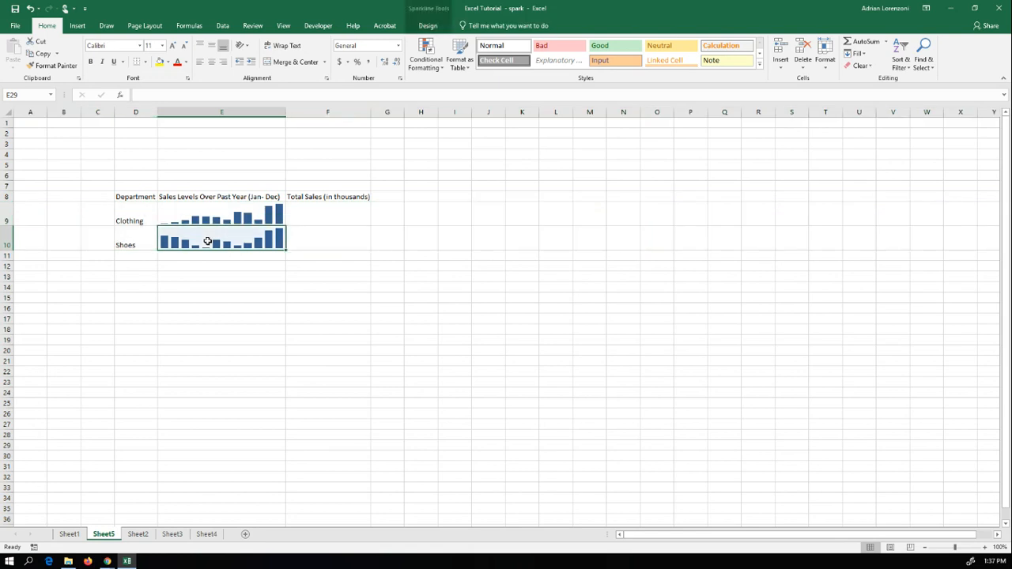
click(426, 26)
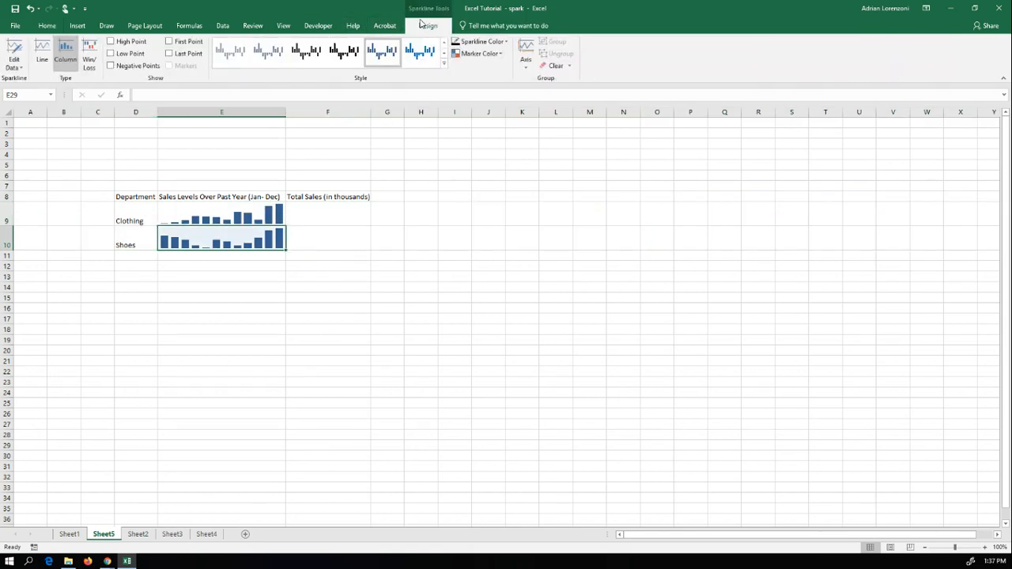
click(484, 41)
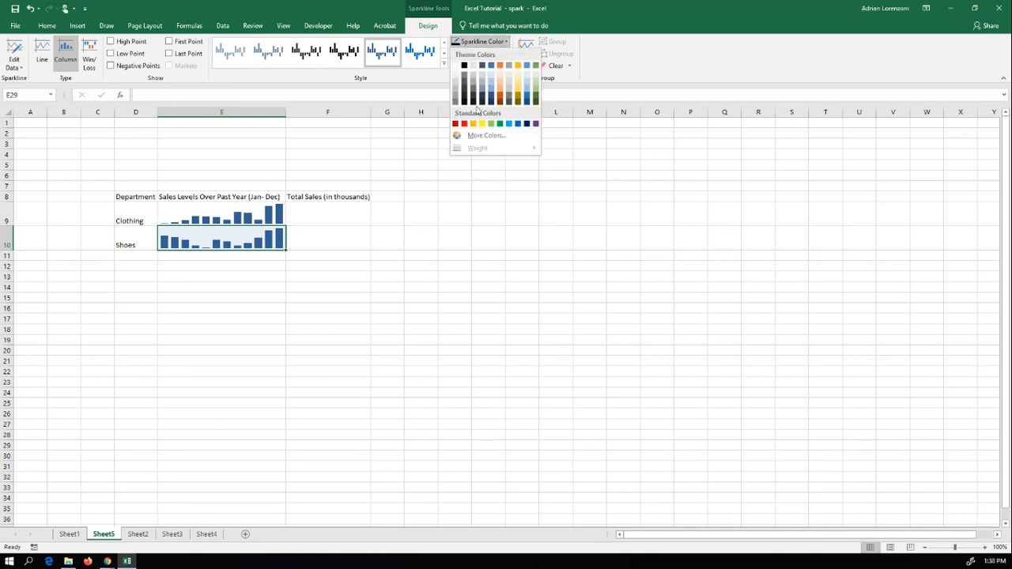
click(500, 68)
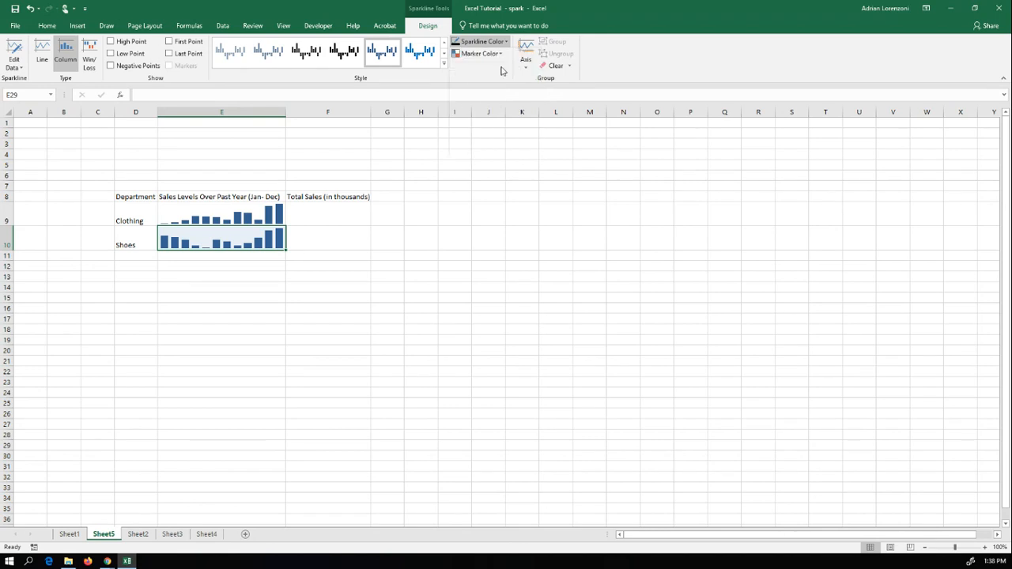
click(416, 297)
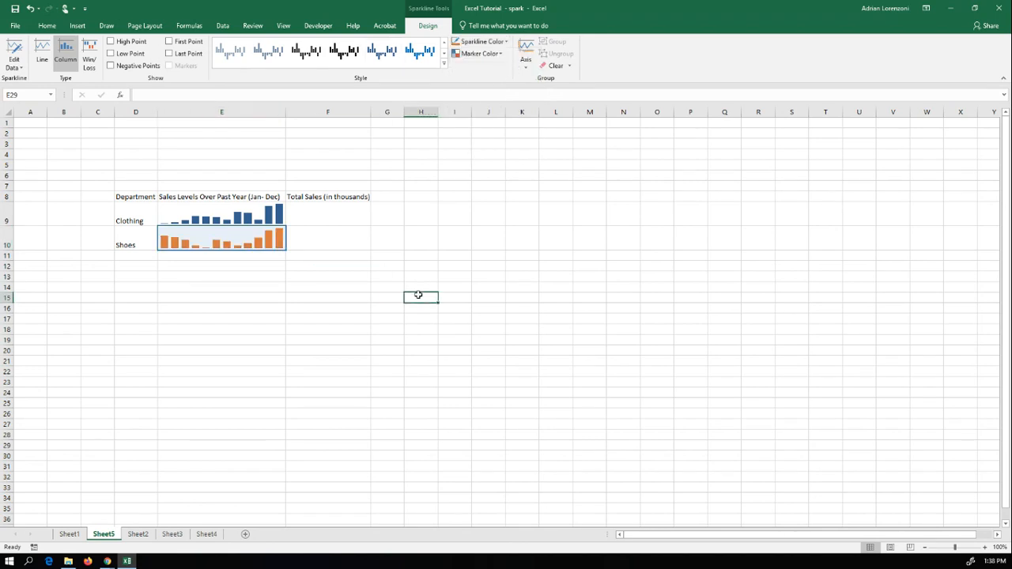
Step: Link F9 to the Clothing total with =Sheet1!R12 and fill the formula down to F10 for Shoes
click(313, 215)
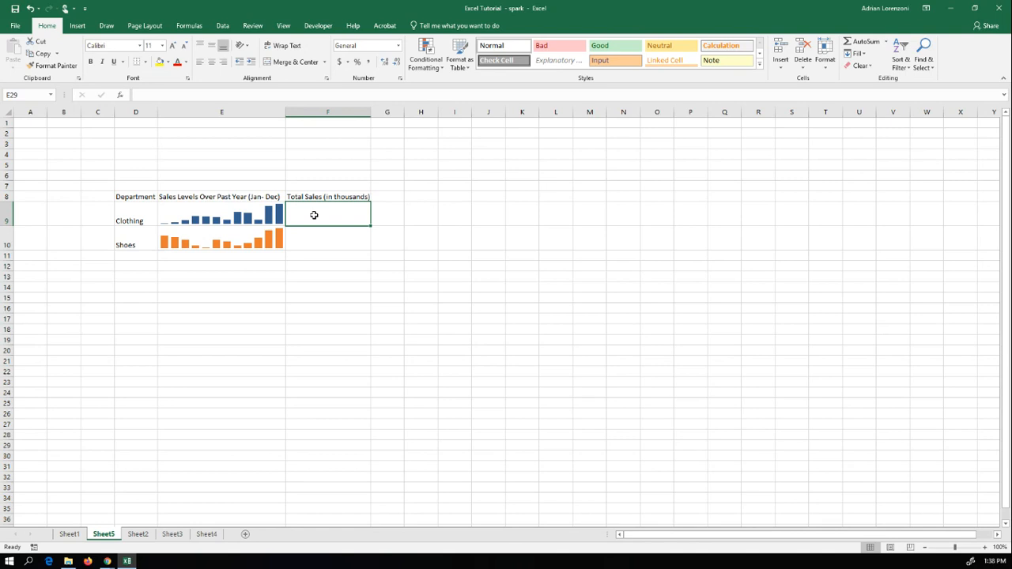
text(=)
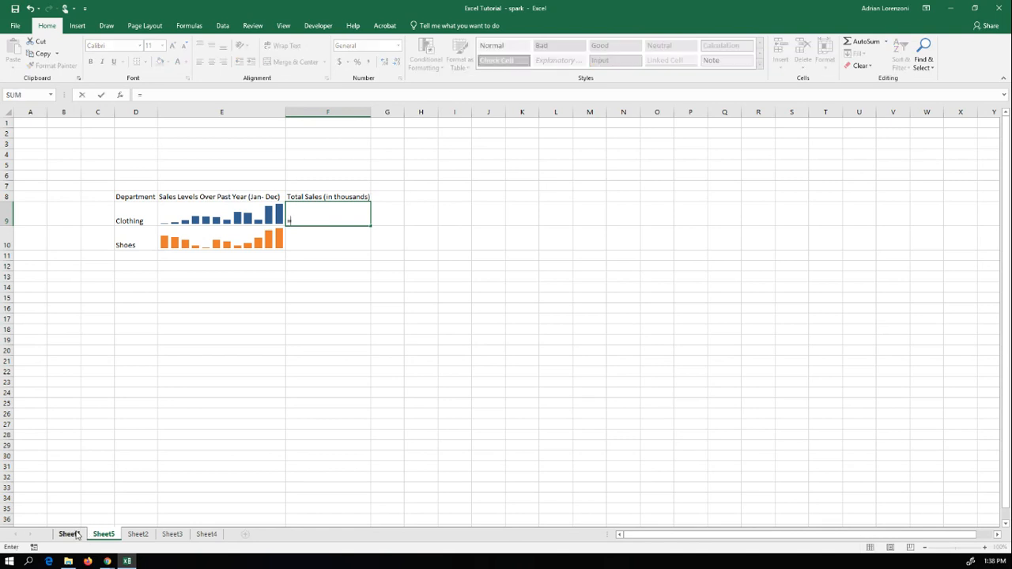
click(69, 534)
click(621, 240)
key(Return)
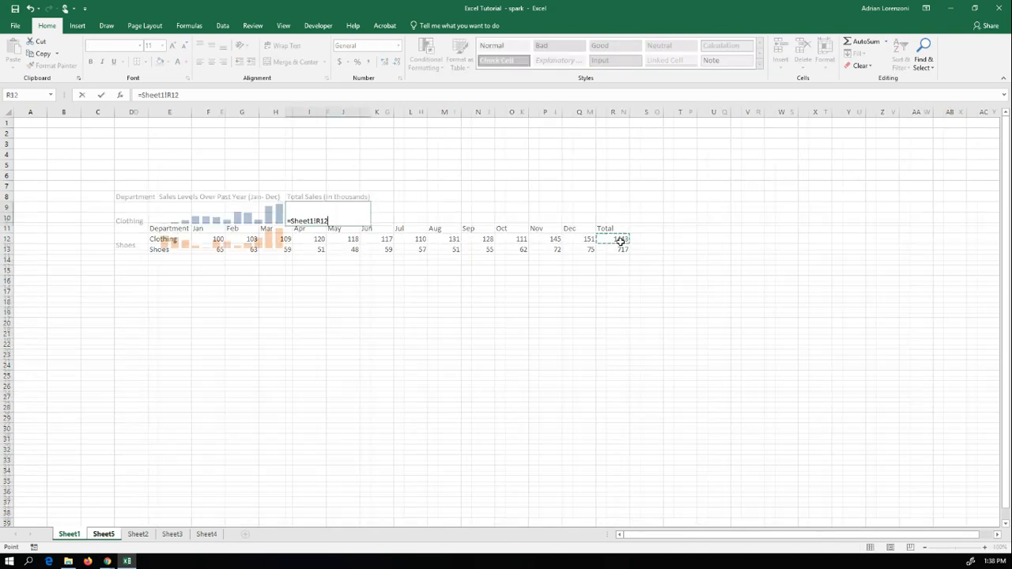
click(374, 199)
click(356, 223)
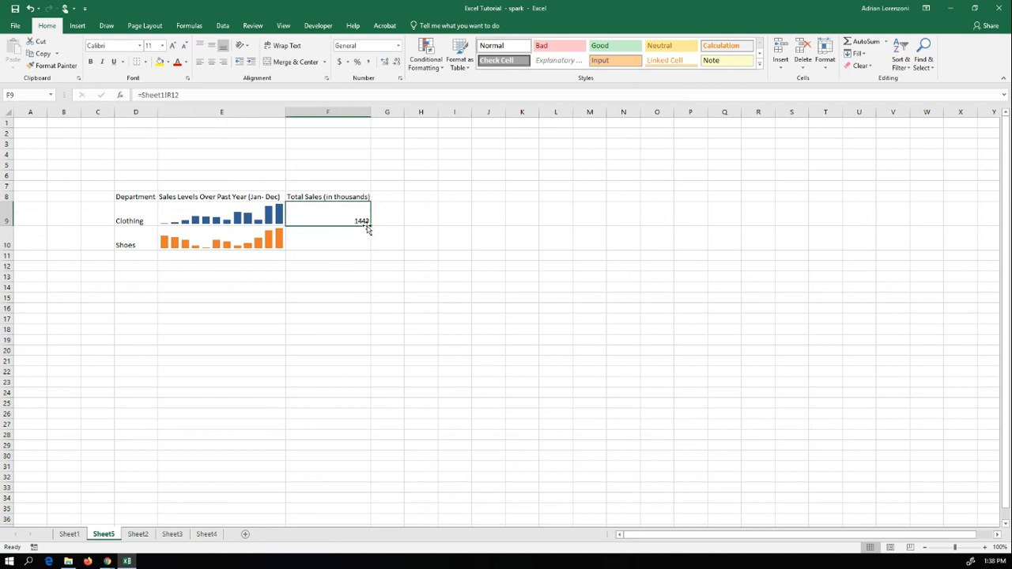
drag(368, 226, 369, 247)
Step: Format the totals in F9:F10 as Currency with no decimal places and left-align them
click(356, 214)
drag(356, 214, 357, 242)
click(370, 47)
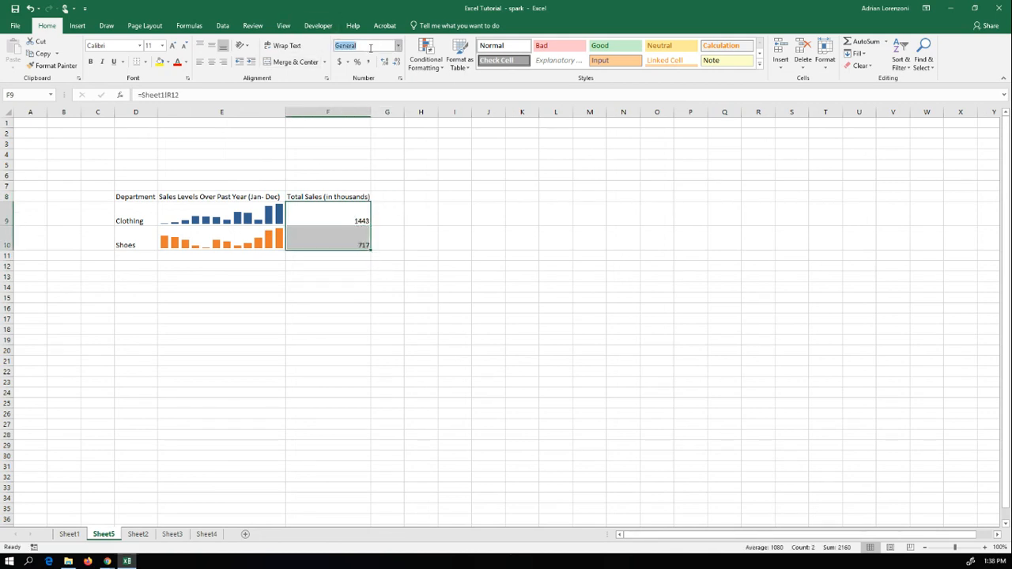
click(399, 46)
click(370, 110)
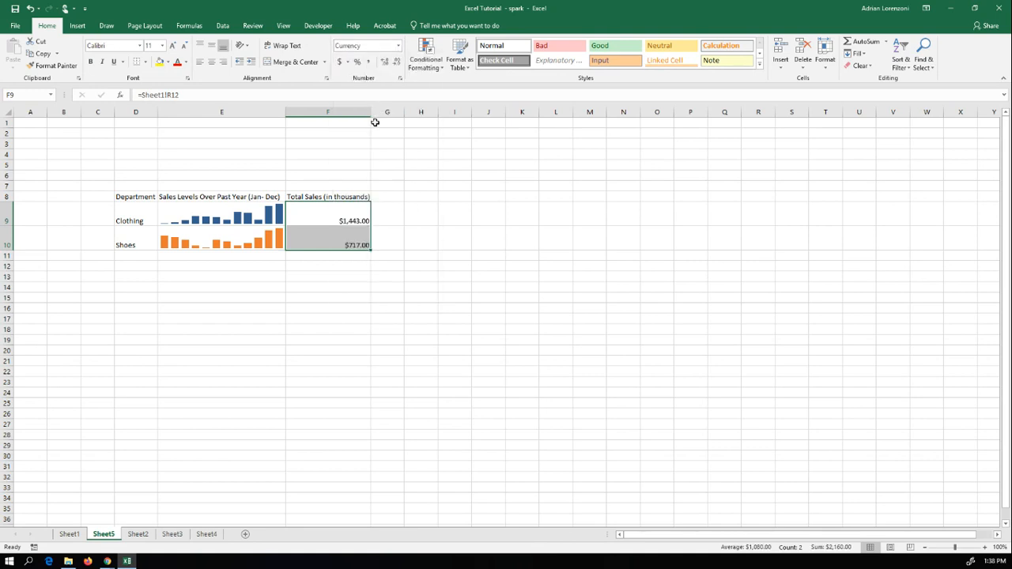
click(397, 63)
click(397, 62)
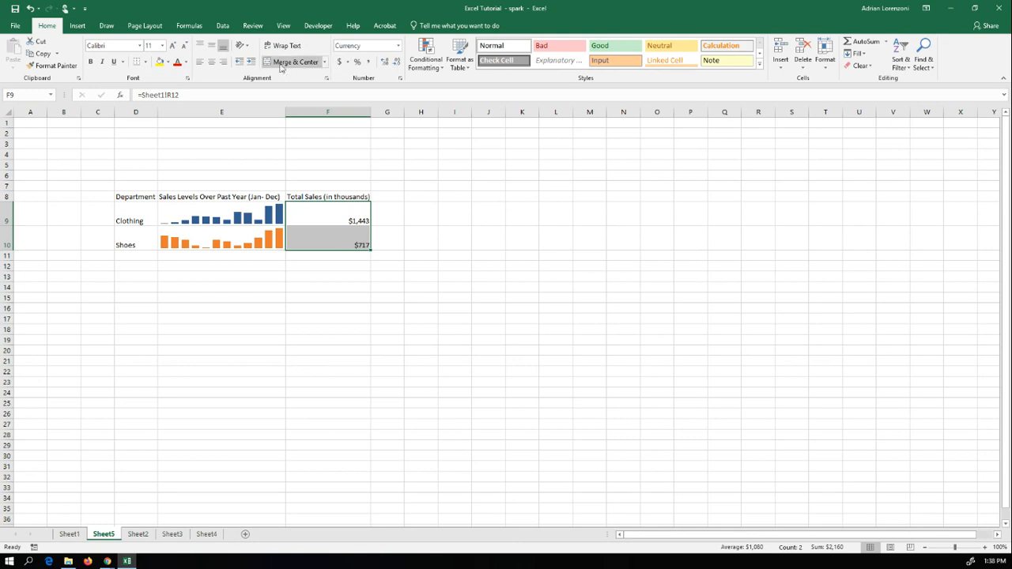
click(200, 61)
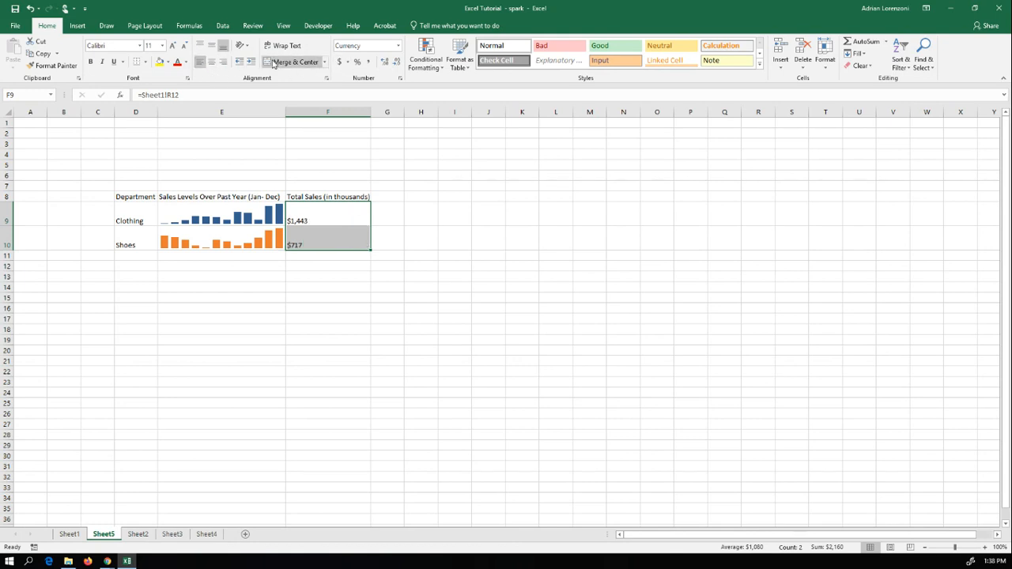
Step: Align the whole summary table D8:F10 left horizontally and middle vertically
drag(152, 196, 326, 227)
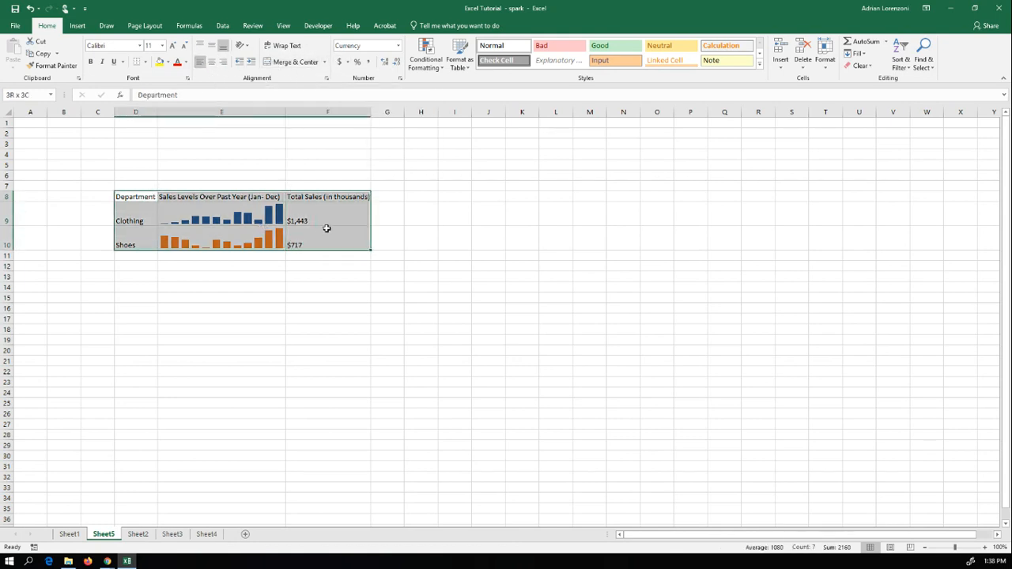
click(223, 63)
click(202, 65)
click(212, 65)
click(201, 64)
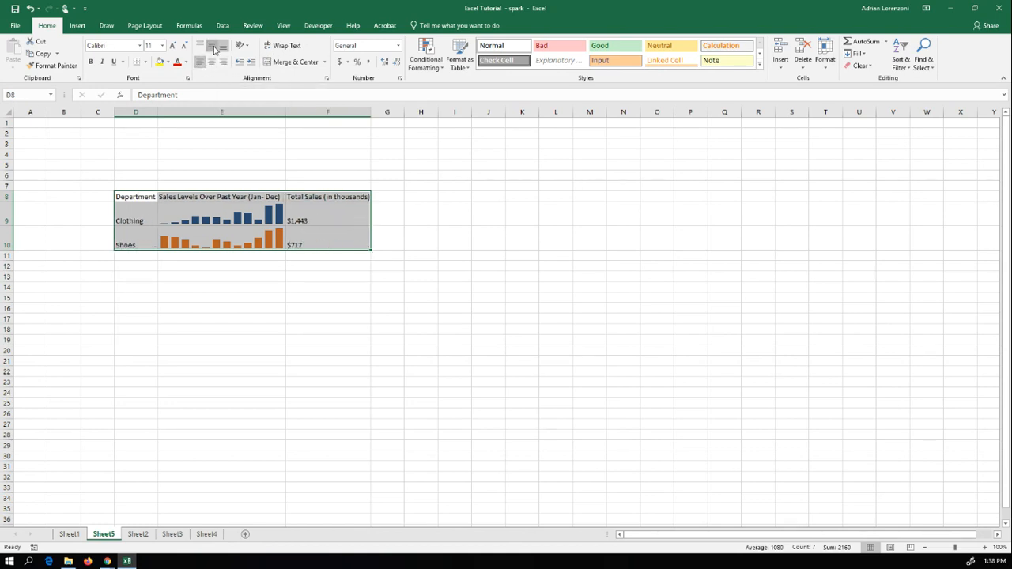
click(211, 45)
click(524, 254)
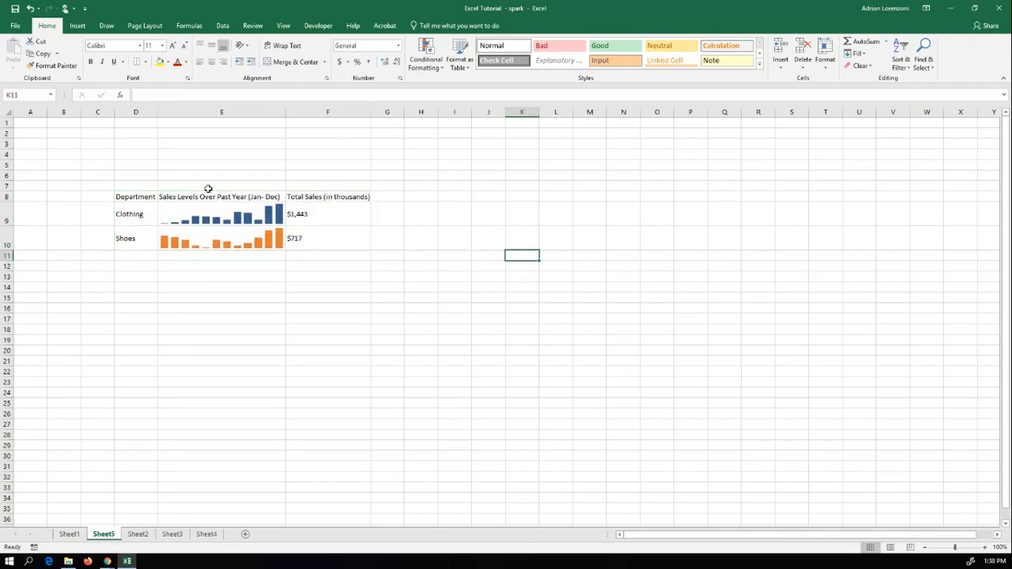
Step: Make the total sales values in F9:F10 bold
click(300, 216)
drag(299, 216, 294, 241)
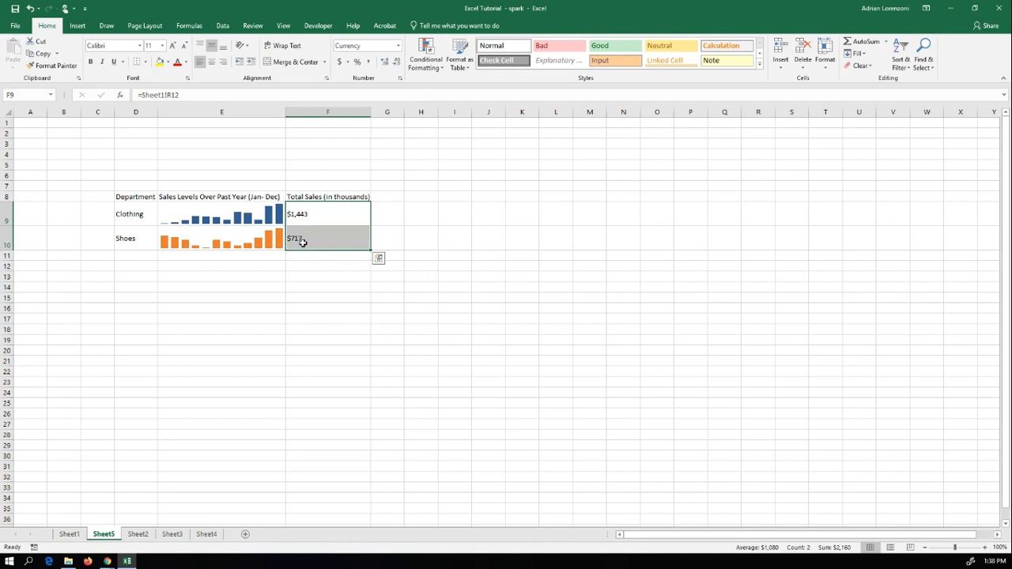
click(102, 61)
click(102, 62)
click(91, 62)
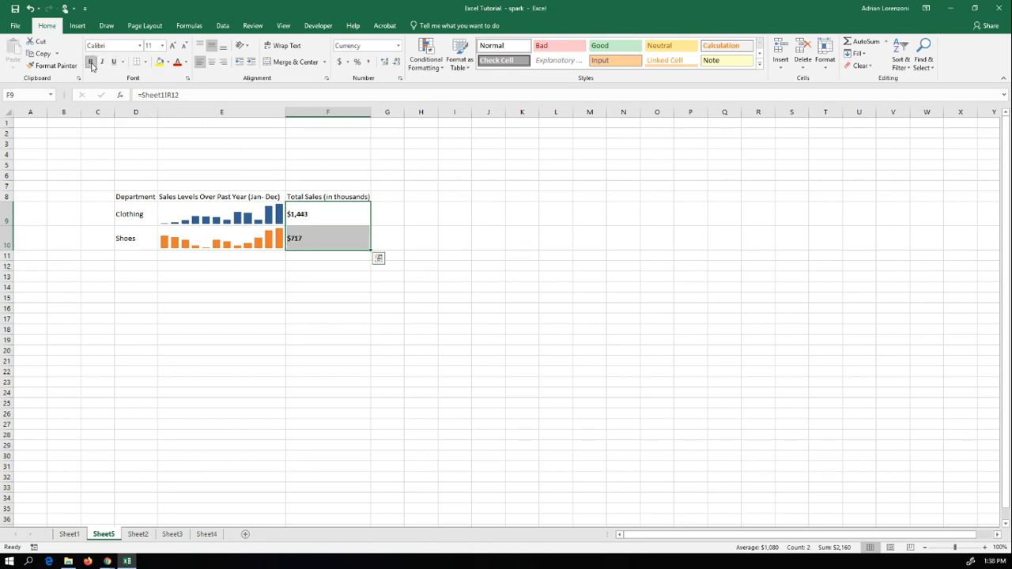
Step: Start a Data Bar conditional formatting rule for F9 with a Number minimum of 0 and a Number maximum of 1500
click(305, 214)
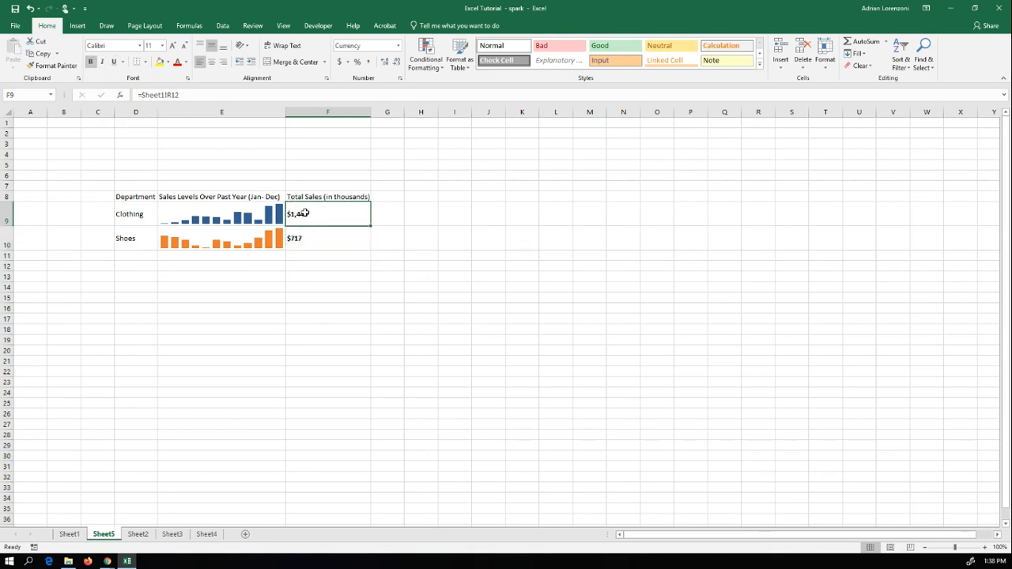
click(427, 57)
click(441, 197)
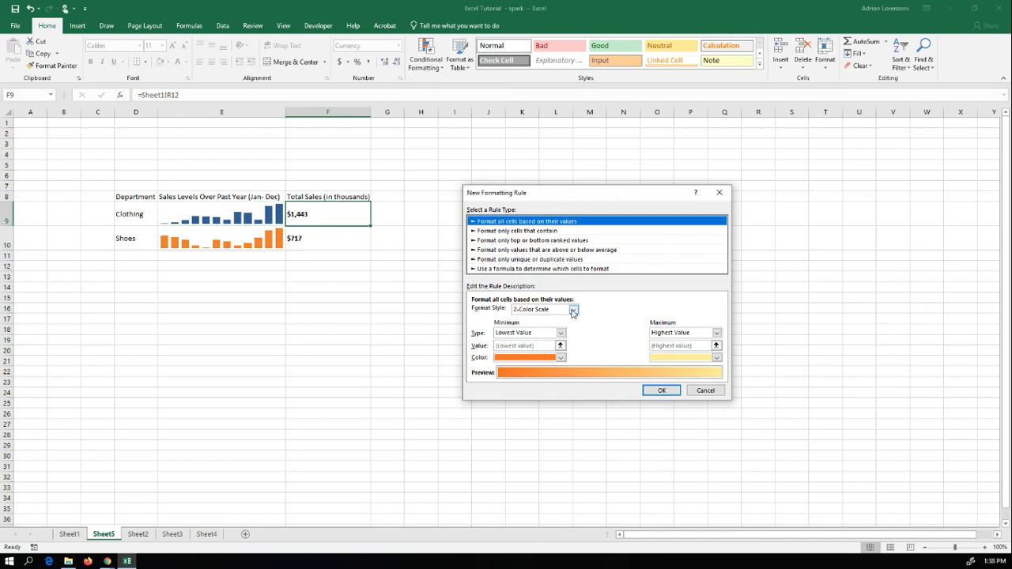
click(571, 309)
click(558, 337)
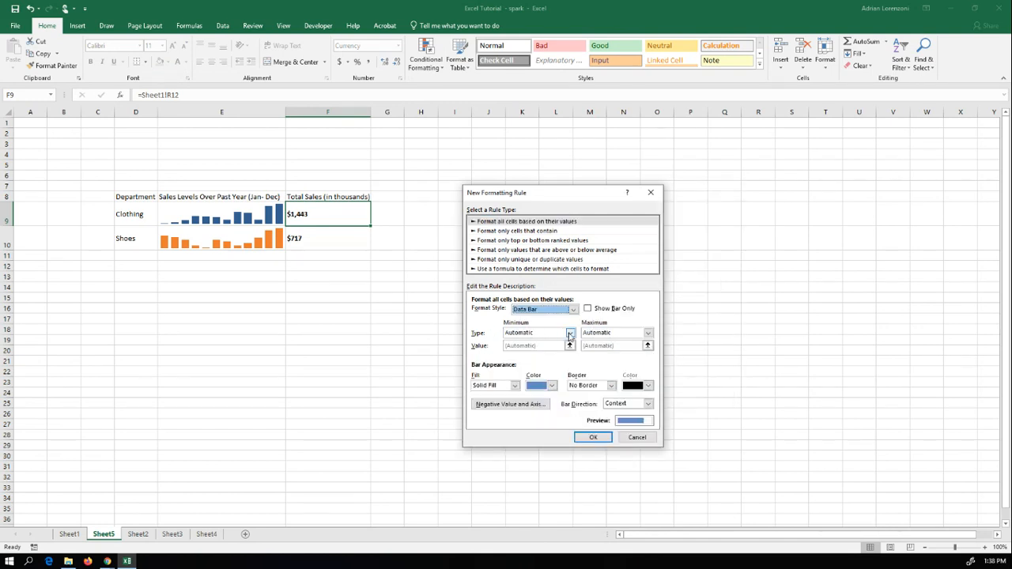
click(569, 333)
click(528, 356)
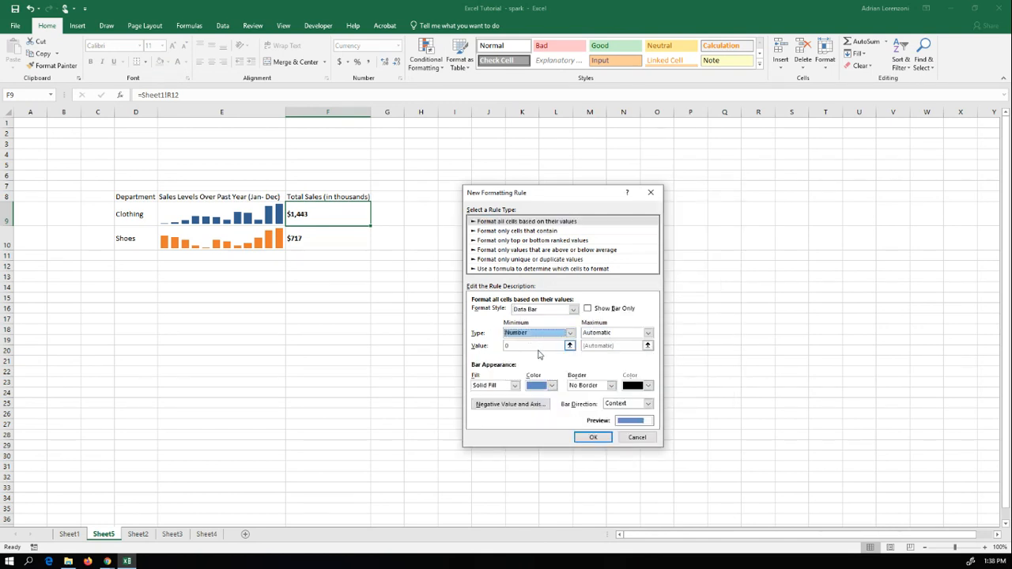
click(648, 333)
key(Escape)
click(629, 355)
click(620, 345)
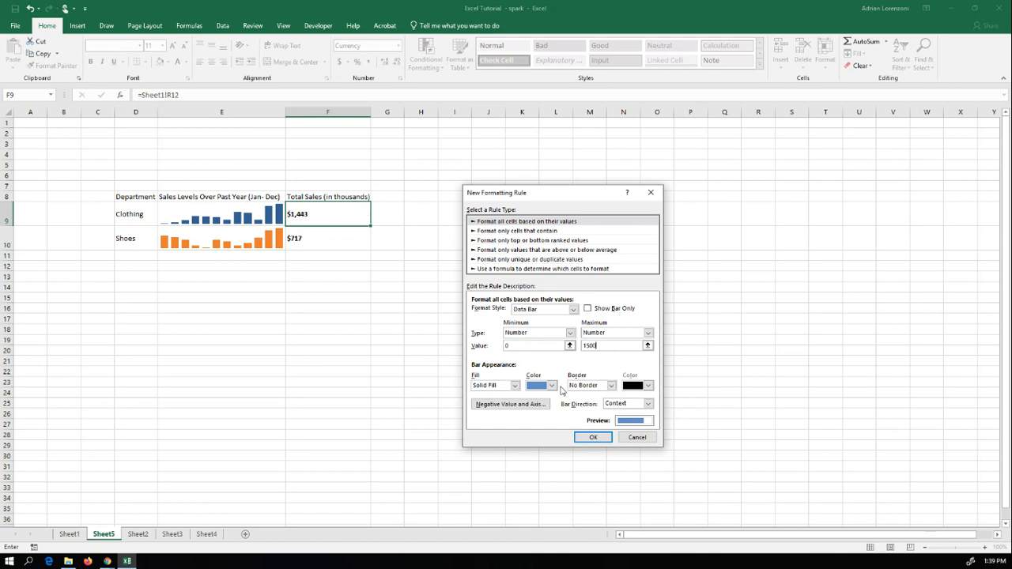
Step: Give the data bar for F9 a gradient fill and a solid border, and apply the rule
click(515, 386)
click(507, 403)
click(553, 385)
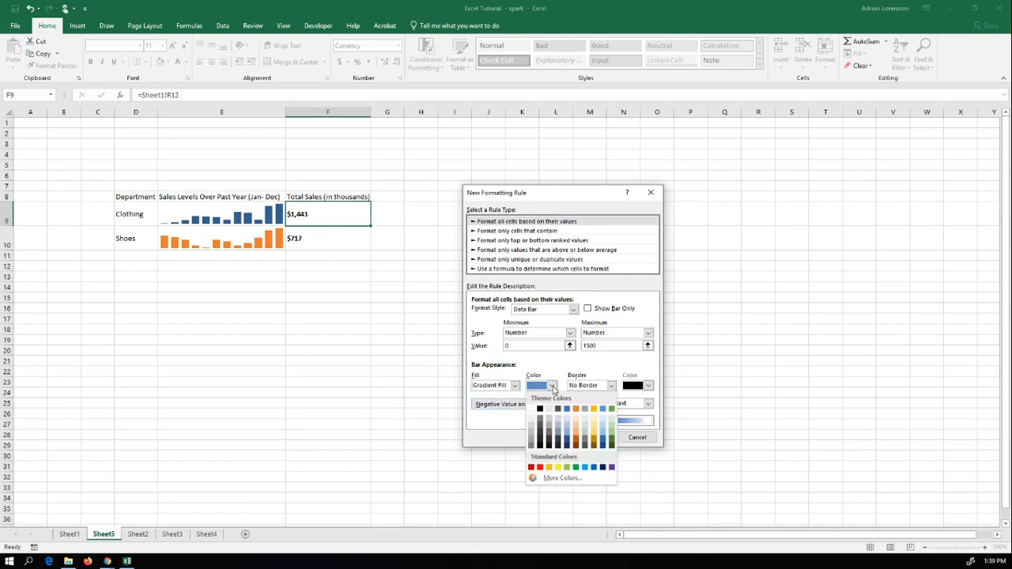
click(552, 386)
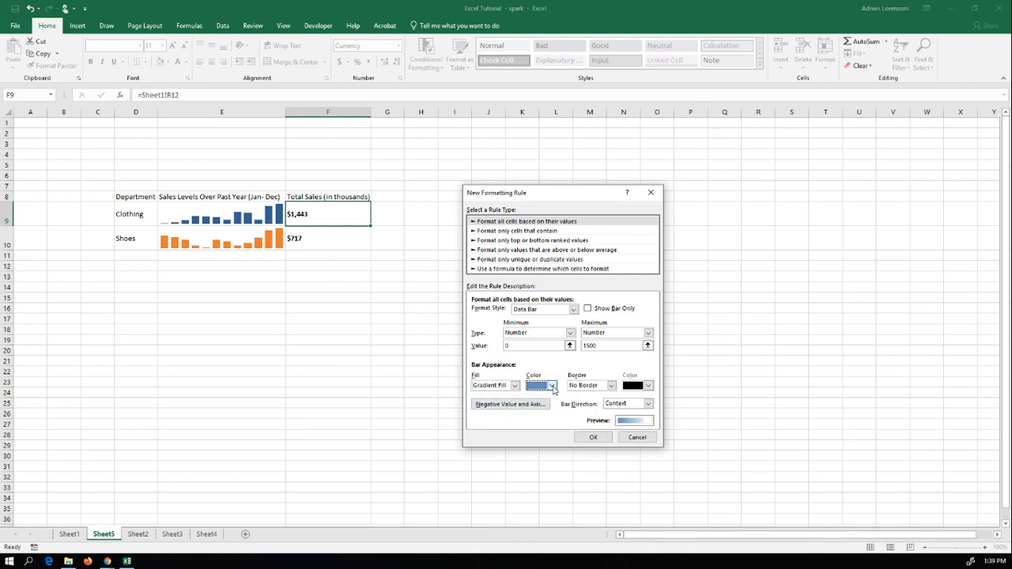
click(612, 387)
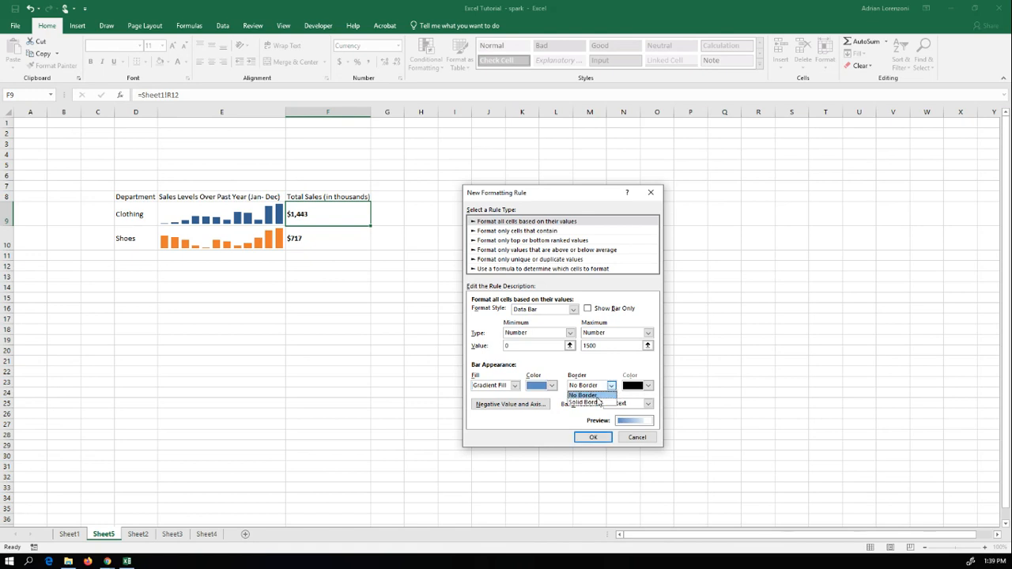
click(589, 403)
click(593, 438)
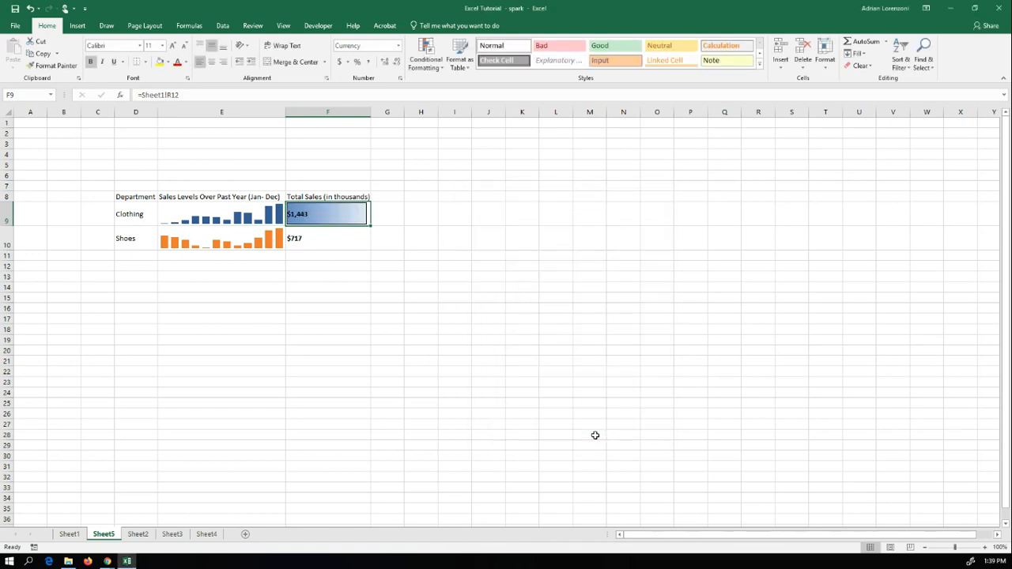
click(393, 337)
Step: Start a Data Bar conditional formatting rule for F10 with a Number minimum of 0 and a Number maximum of 1500
click(316, 241)
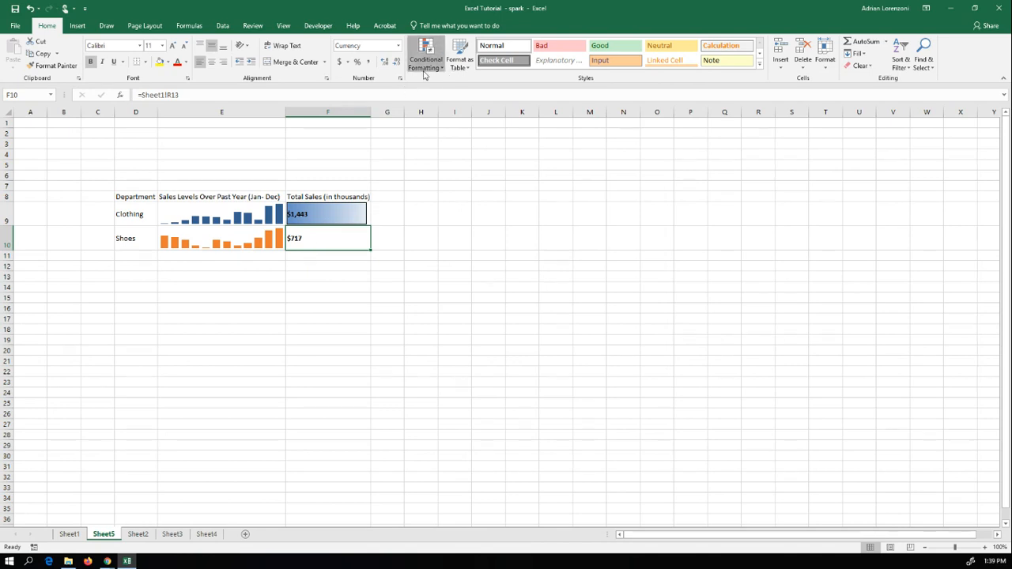
click(425, 71)
click(441, 197)
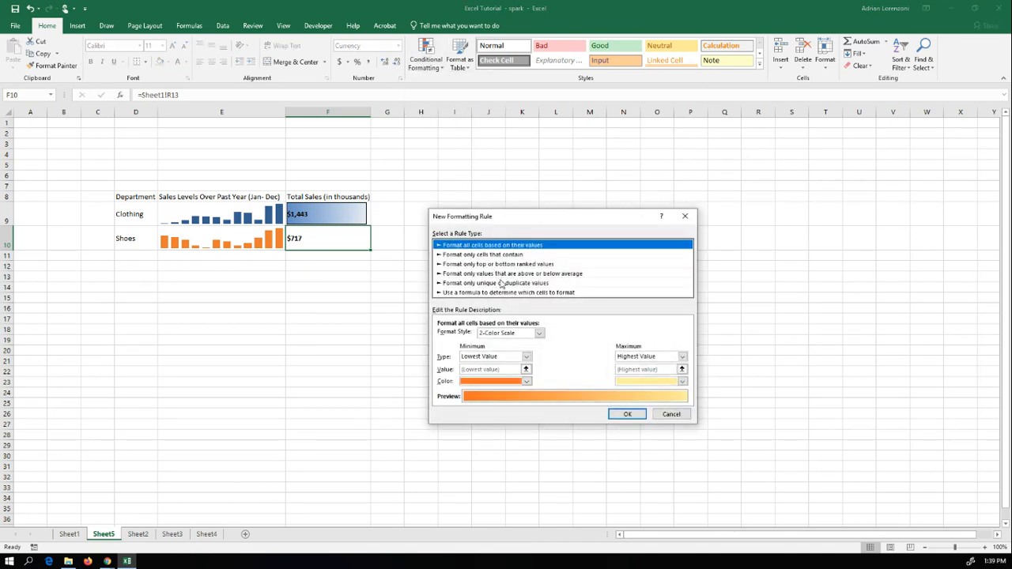
click(538, 333)
click(510, 360)
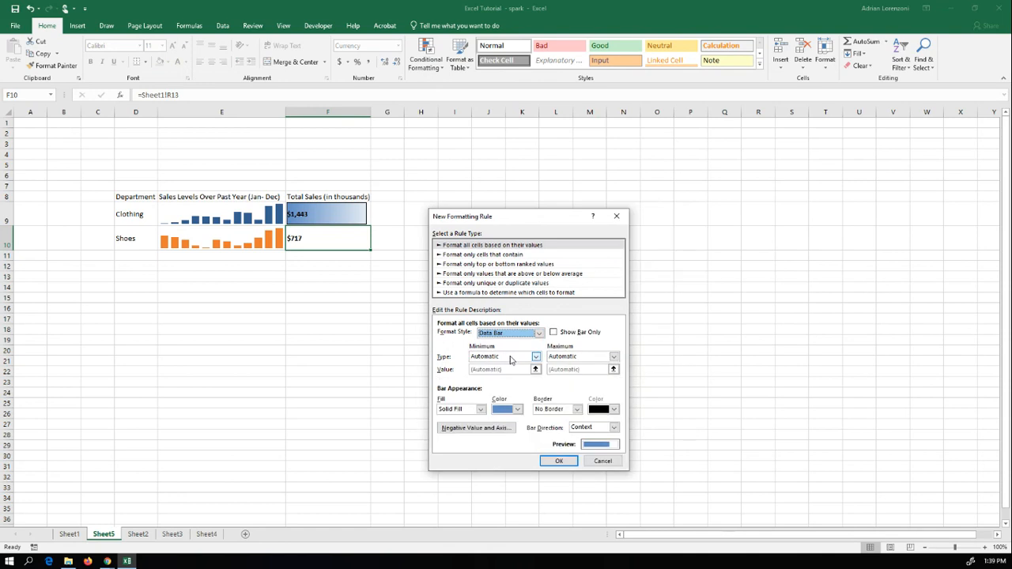
click(512, 357)
click(506, 373)
click(564, 356)
click(561, 372)
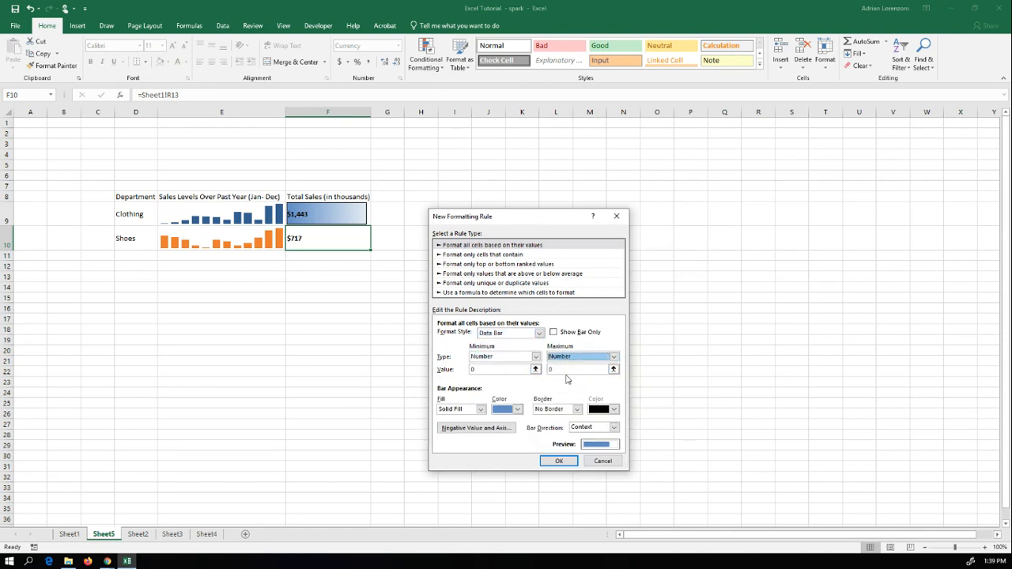
click(567, 369)
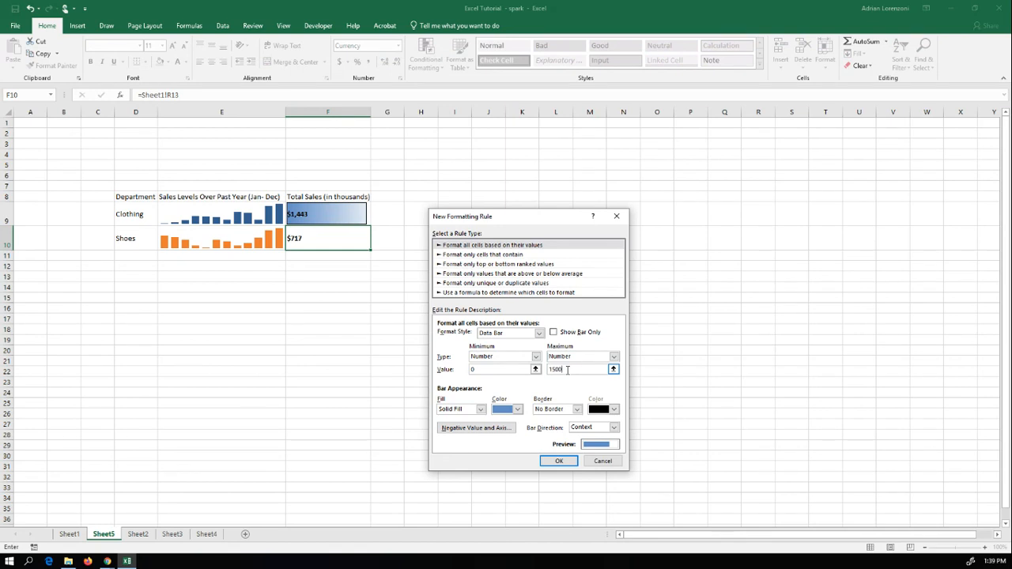
Step: Give the data bar for F10 an orange gradient fill and a solid border, and apply the rule
click(481, 409)
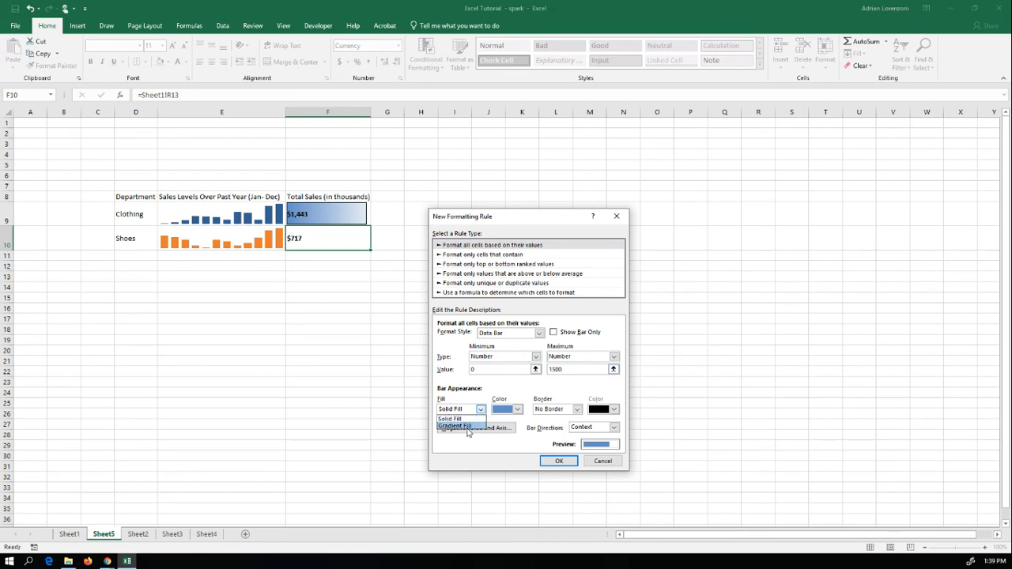
click(467, 427)
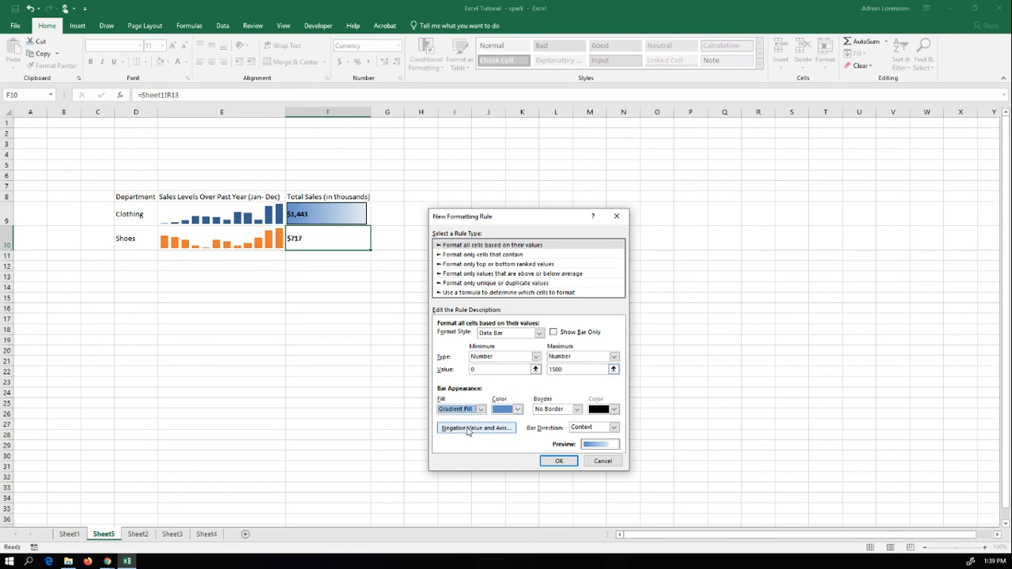
click(518, 409)
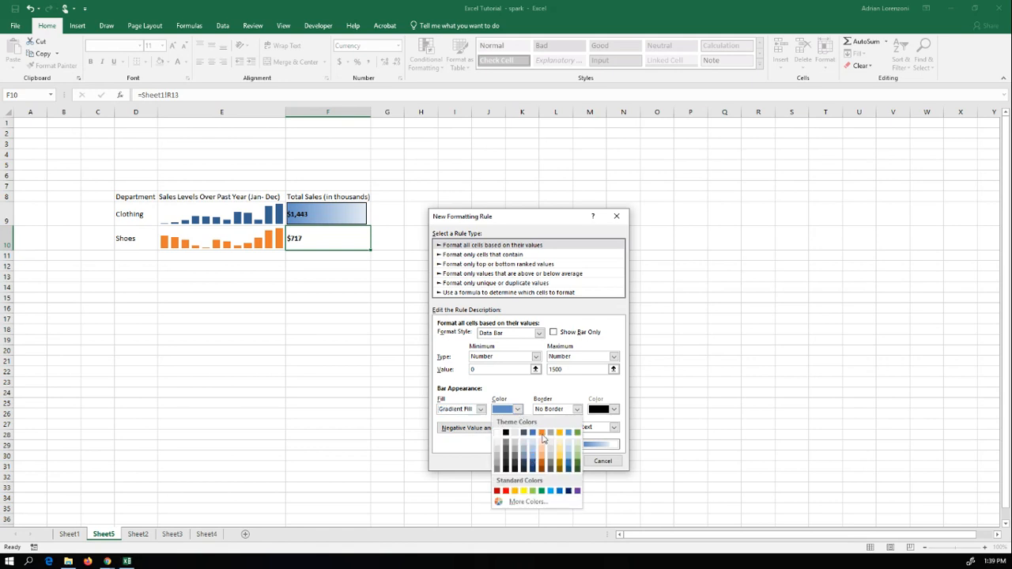
click(543, 438)
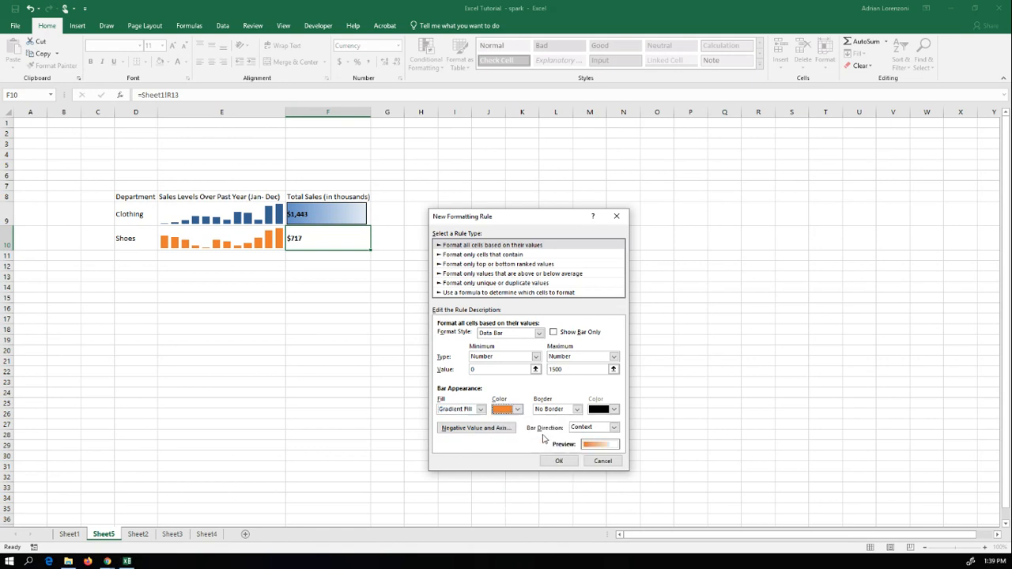
click(577, 409)
click(564, 426)
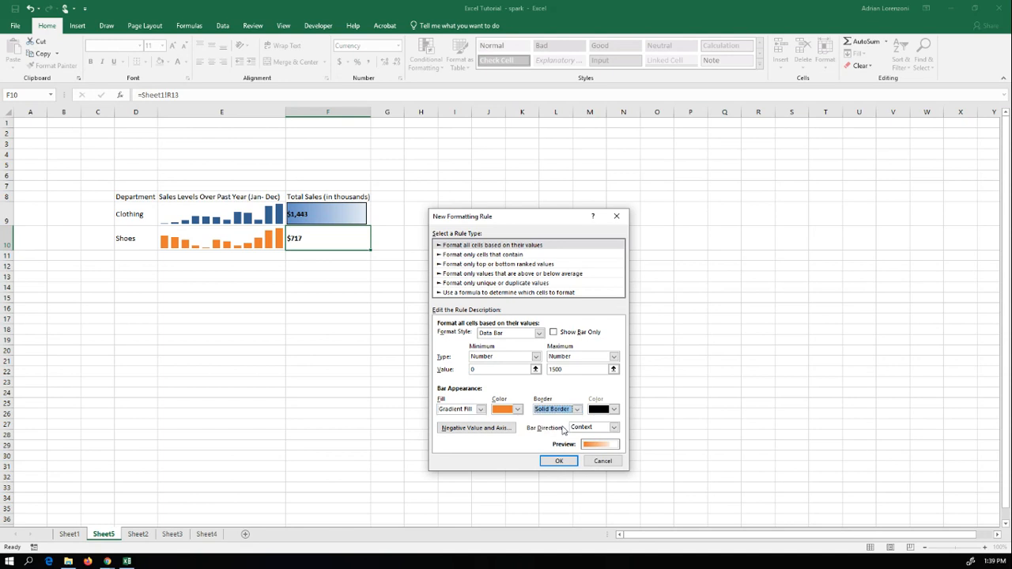
click(558, 461)
click(406, 340)
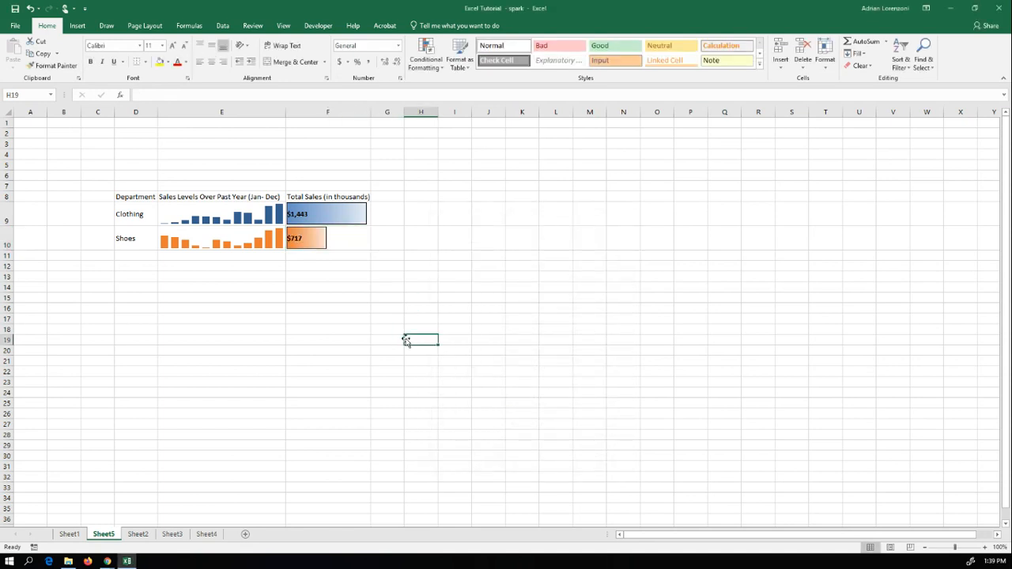
Step: Make the summary table's header cells D8:F8 bold
drag(131, 198, 359, 197)
click(90, 62)
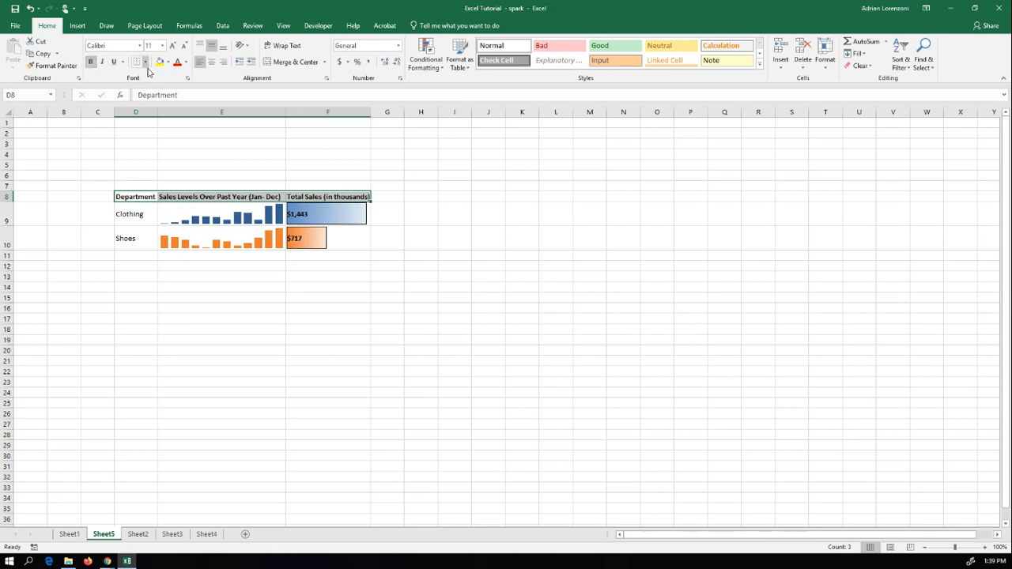
click(275, 340)
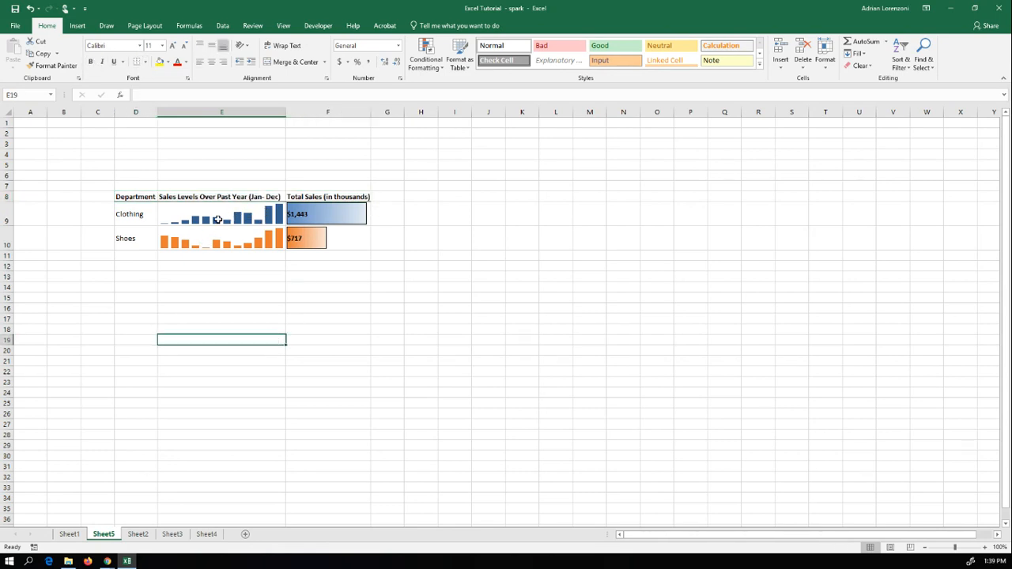
Step: Review the monthly source data on Sheet1 and compare it with the finished summary on Sheet5
click(71, 534)
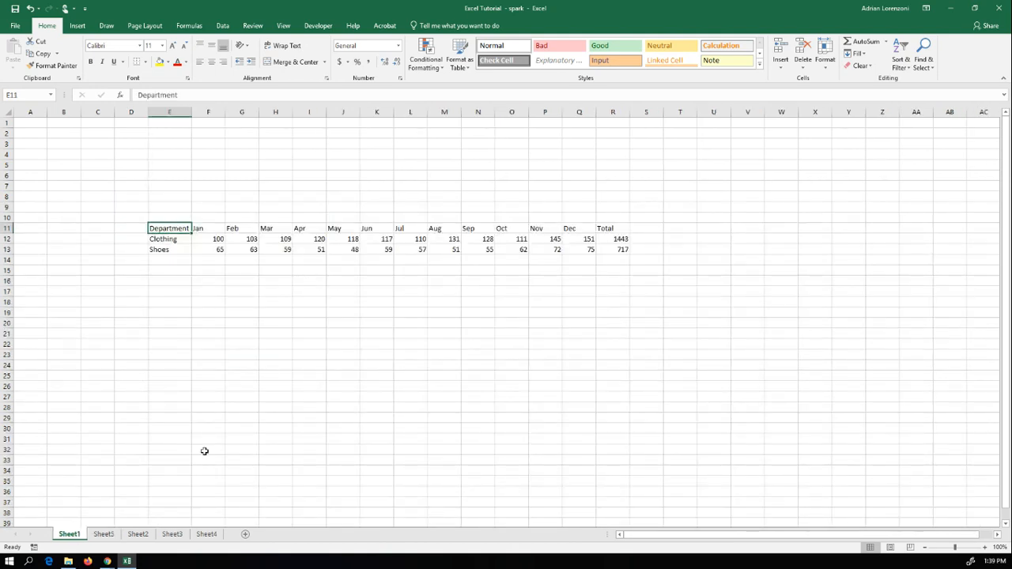
click(106, 534)
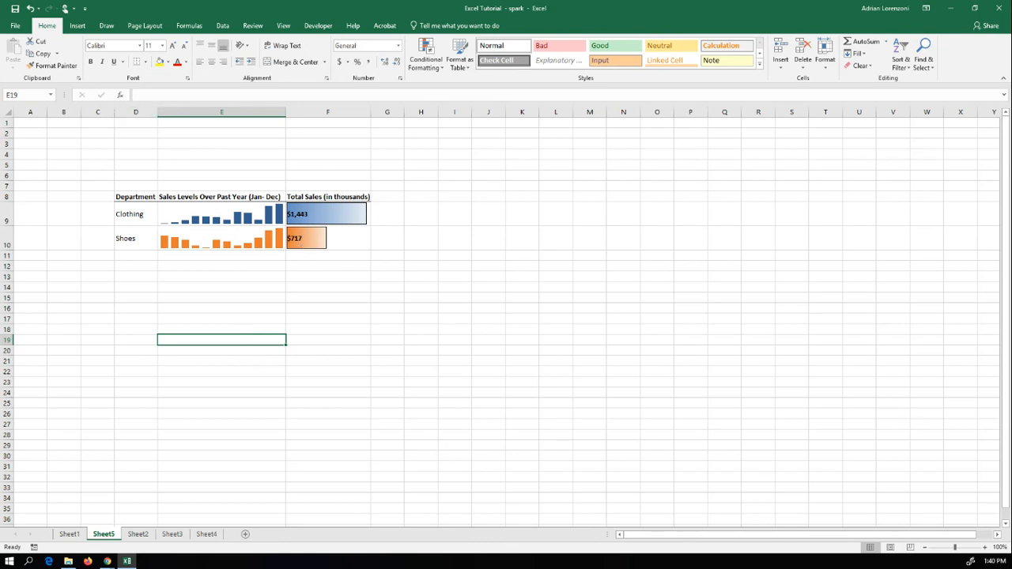
key(alt+Tab)
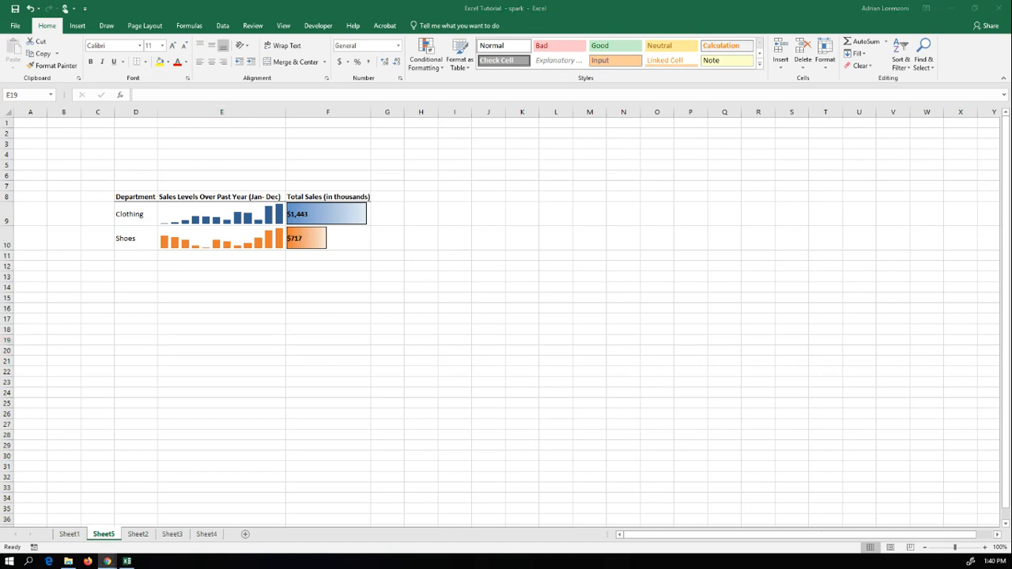